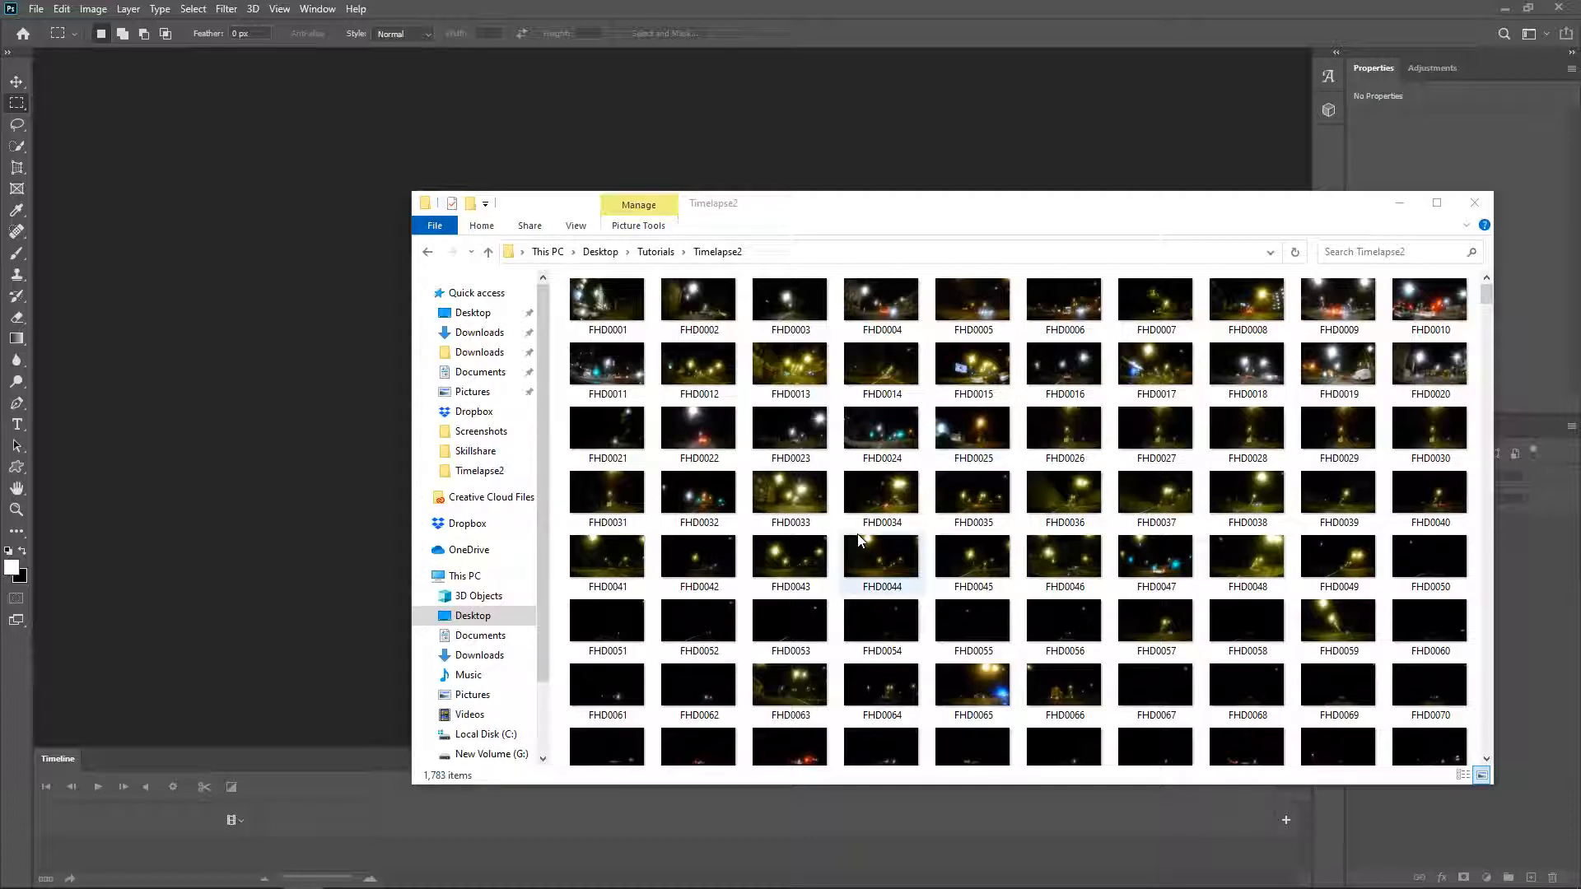
Step: Look through the time-lapse photos in the Timelapse2 folder and close the folder window
{"action": "left_click_drag", "start_coordinate": [1487, 296], "coordinate": [1496, 651]}
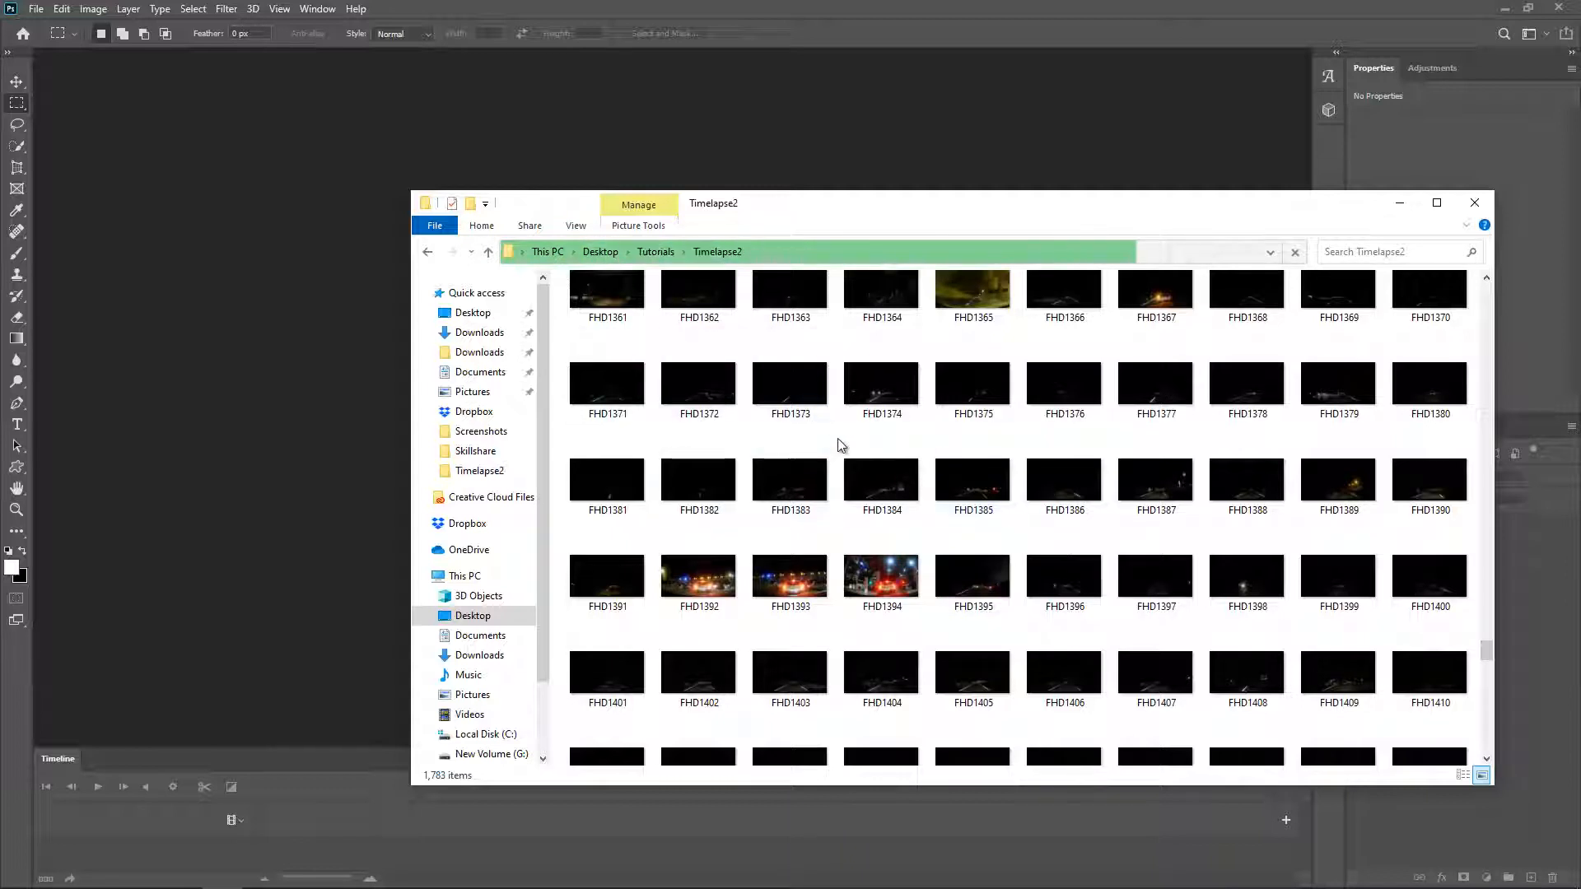
{"action": "scroll", "coordinate": [1306, 423], "scroll_direction": "down", "scroll_amount": 3}
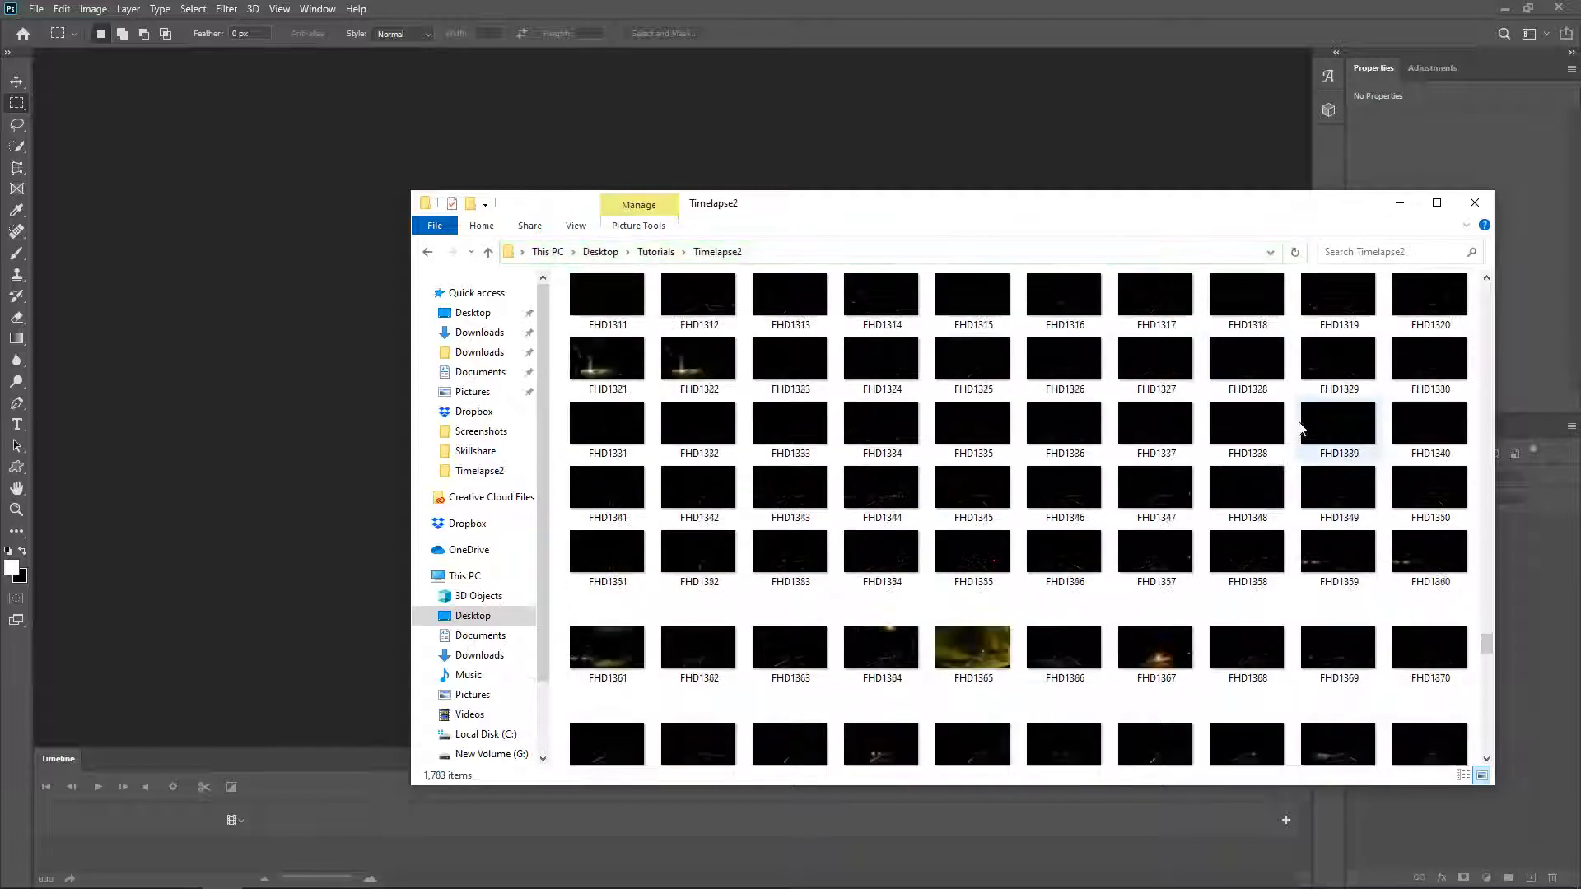
{"action": "left_click", "coordinate": [1475, 202]}
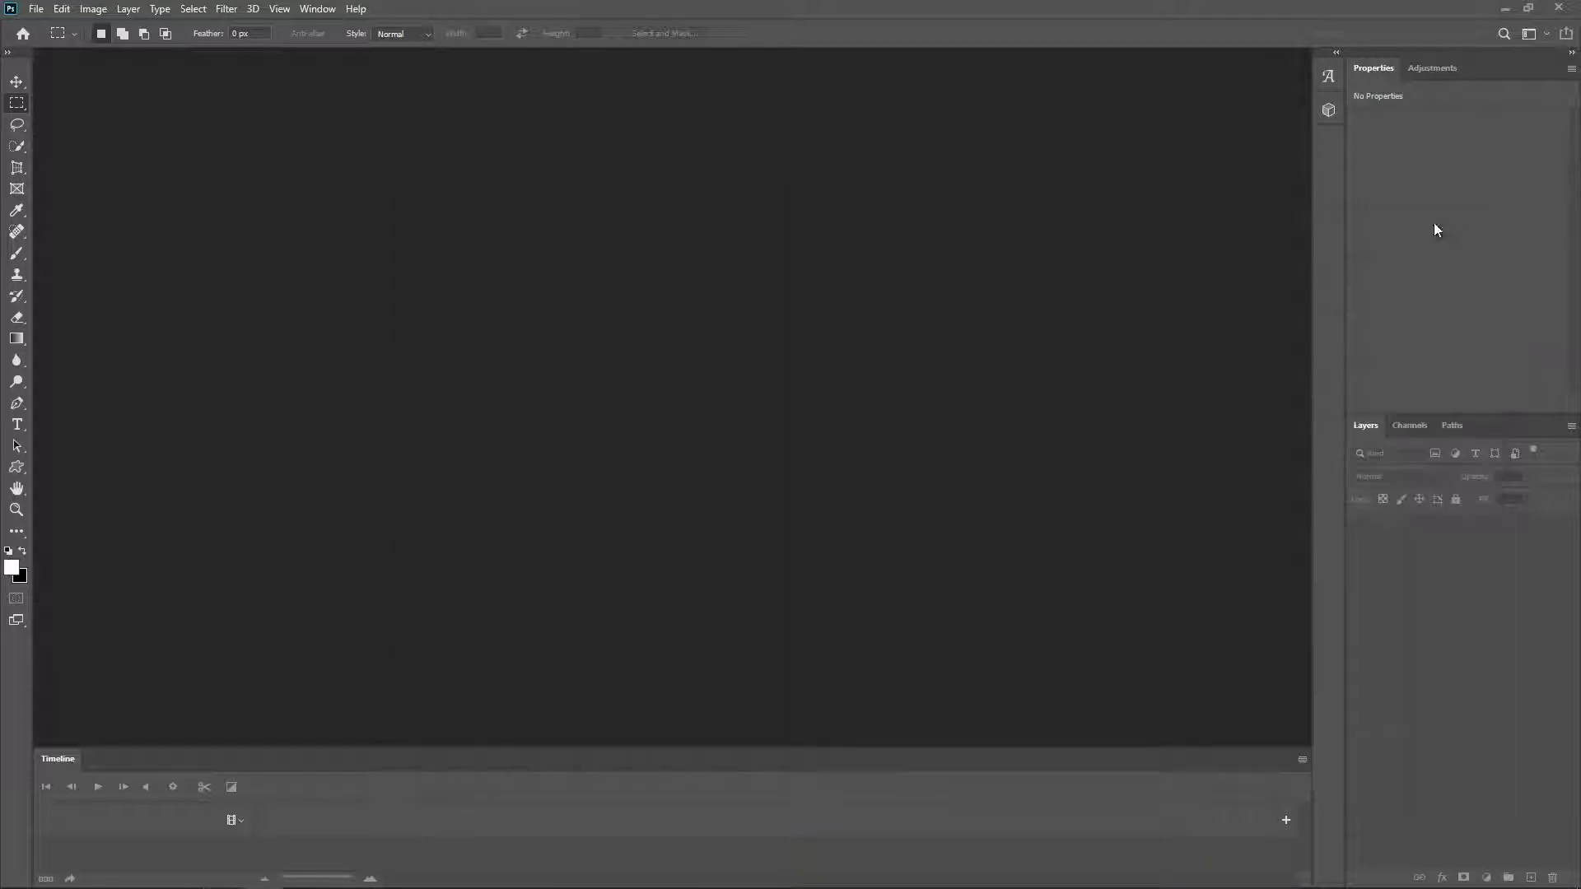
Step: Open the Timelapse2 photos as an image sequence starting from FHD0001
{"action": "left_click", "coordinate": [36, 9]}
{"action": "left_click", "coordinate": [59, 44]}
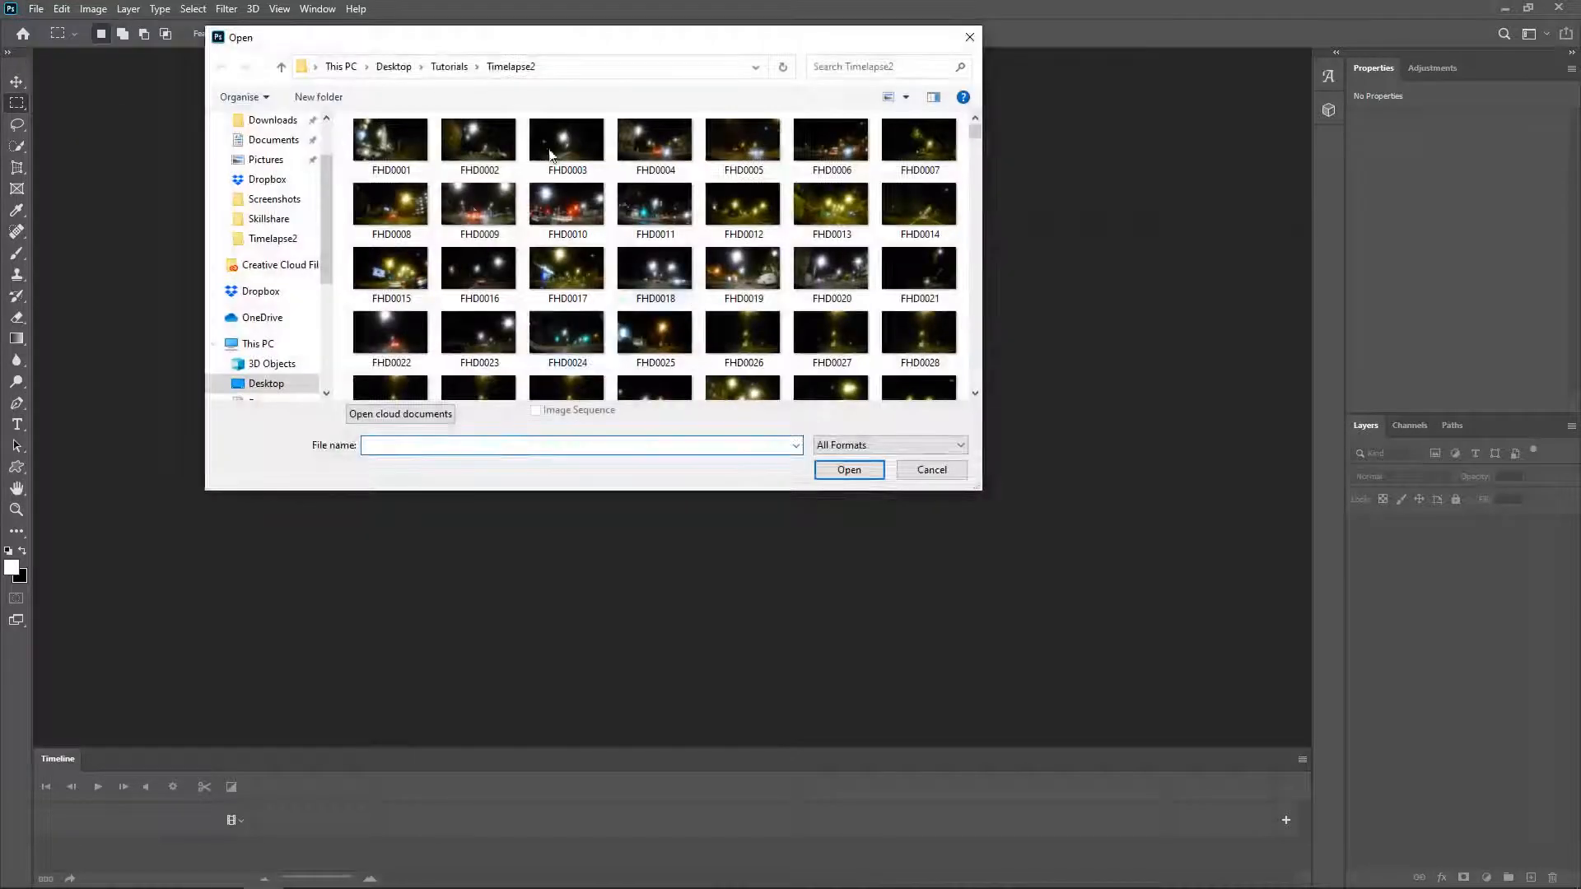
{"action": "left_click", "coordinate": [386, 140]}
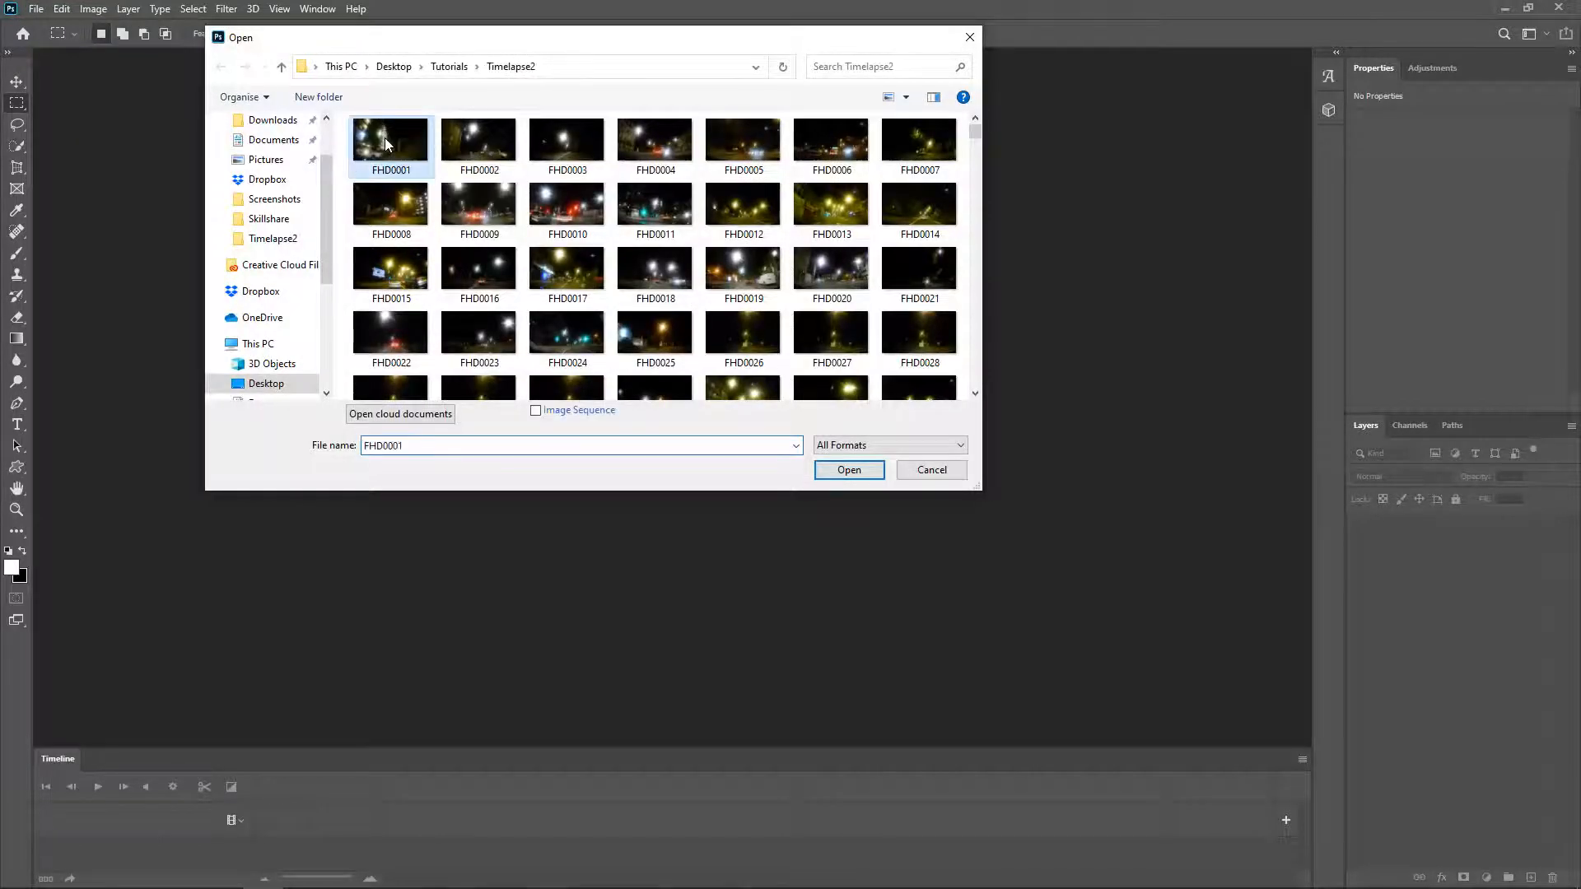
{"action": "left_click", "coordinate": [536, 411]}
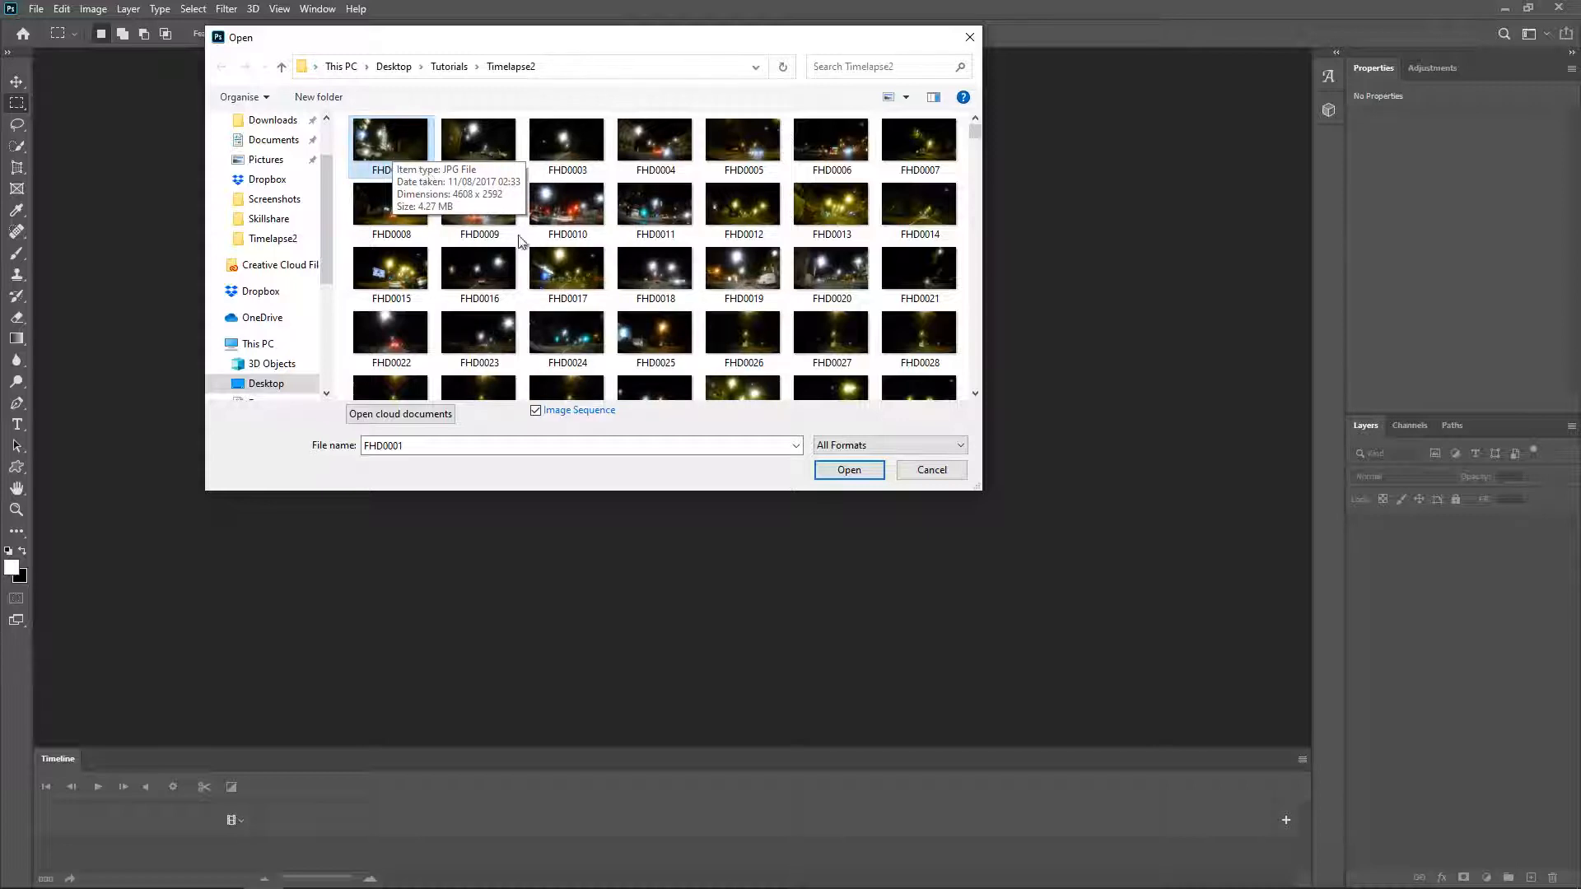
{"action": "left_click", "coordinate": [863, 472]}
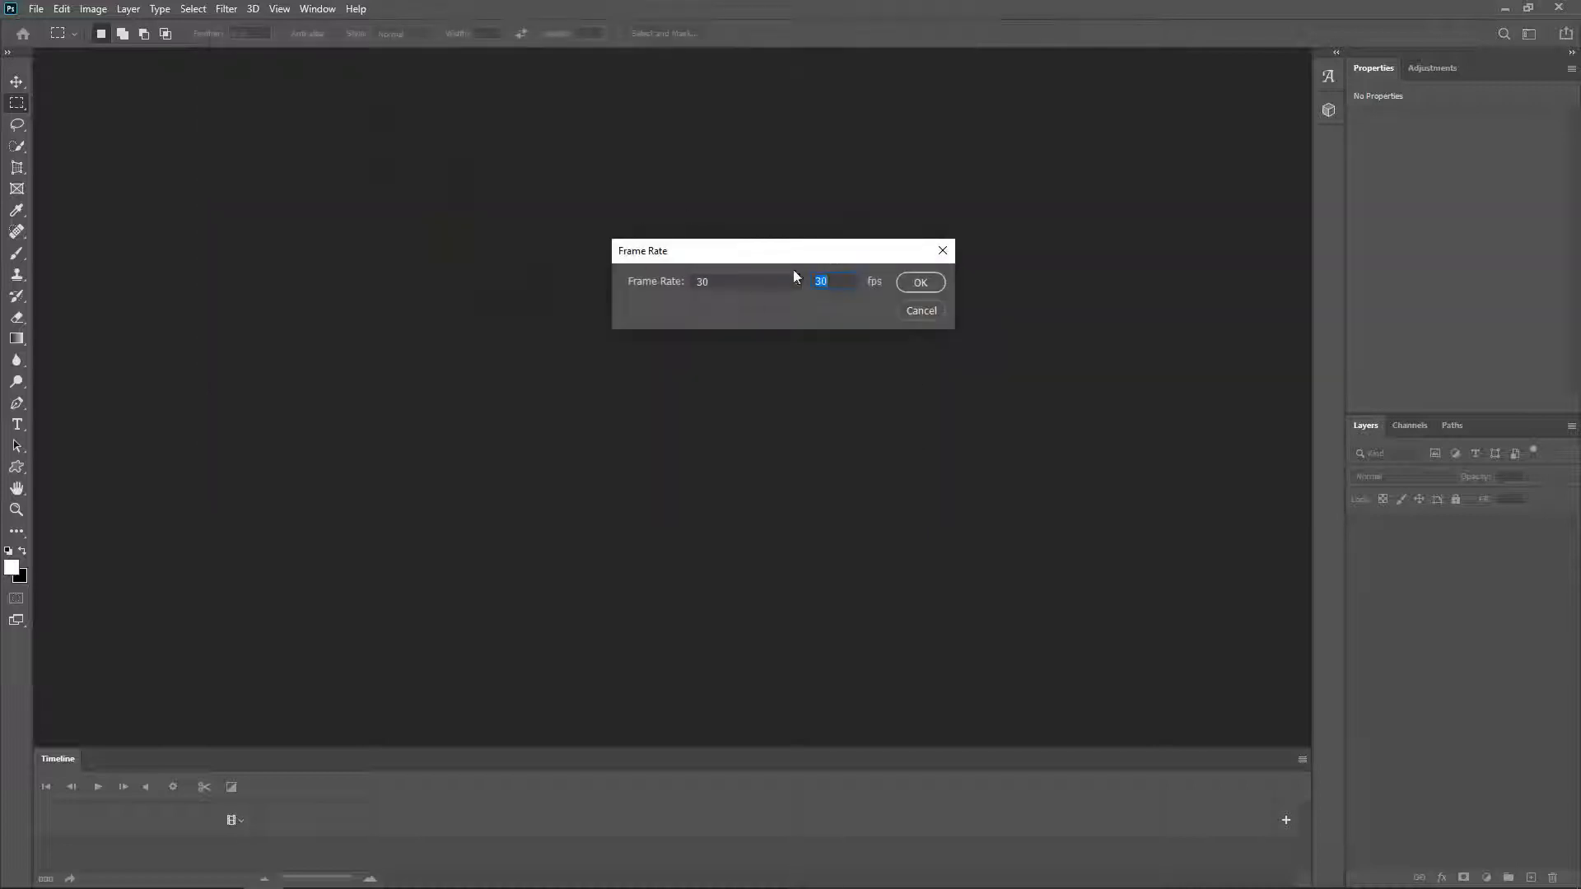
Step: Set the image sequence's frame rate to 50 fps and confirm the import
{"action": "left_click_drag", "start_coordinate": [727, 252], "coordinate": [739, 266]}
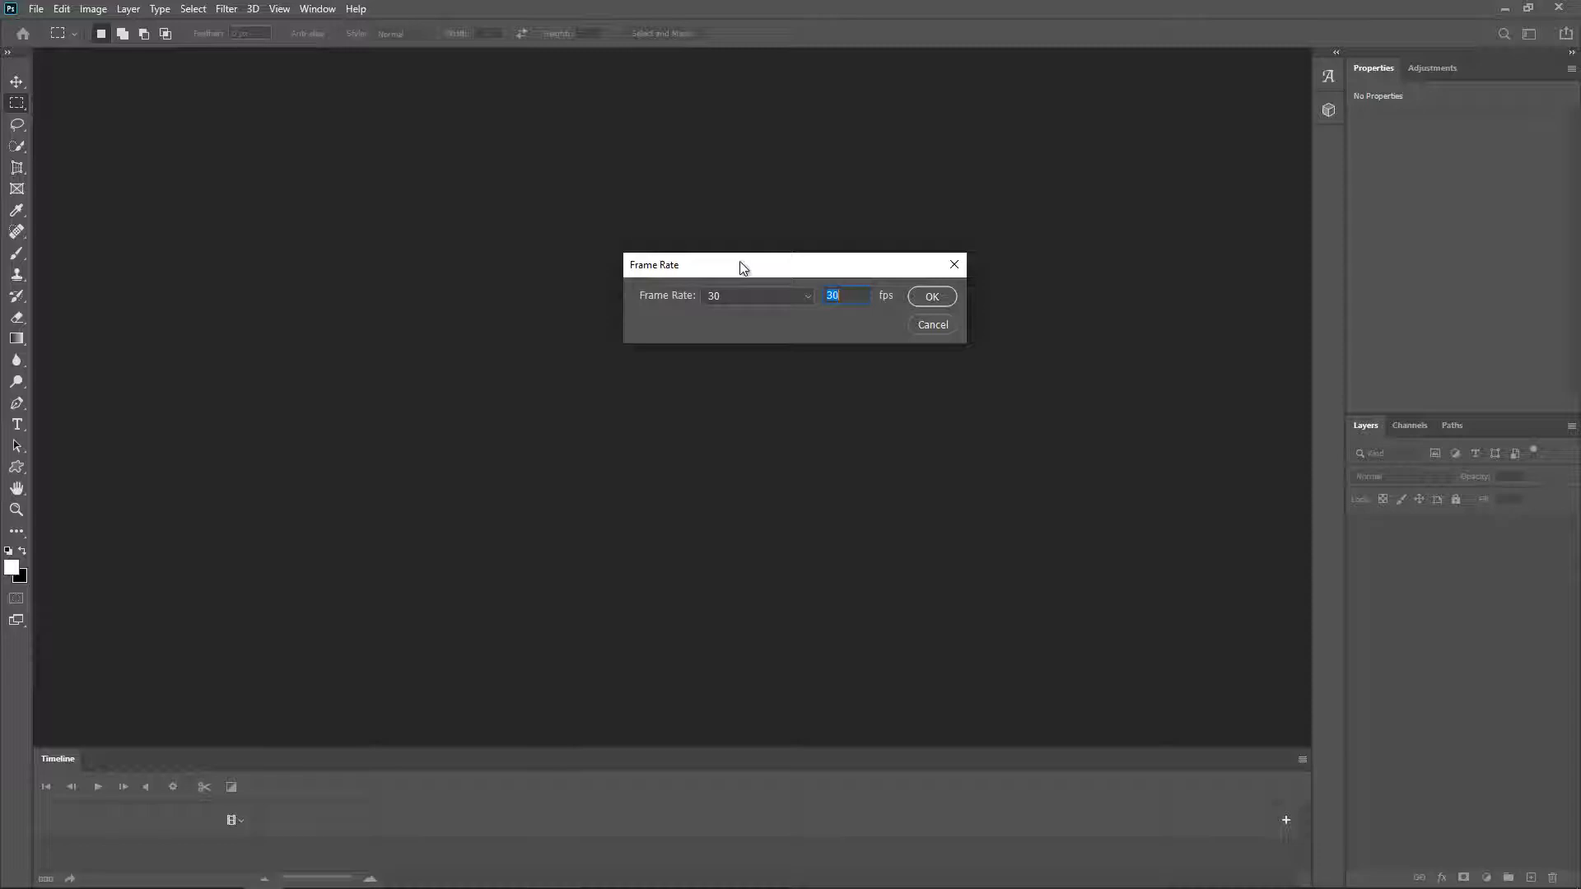
{"action": "left_click", "coordinate": [782, 293]}
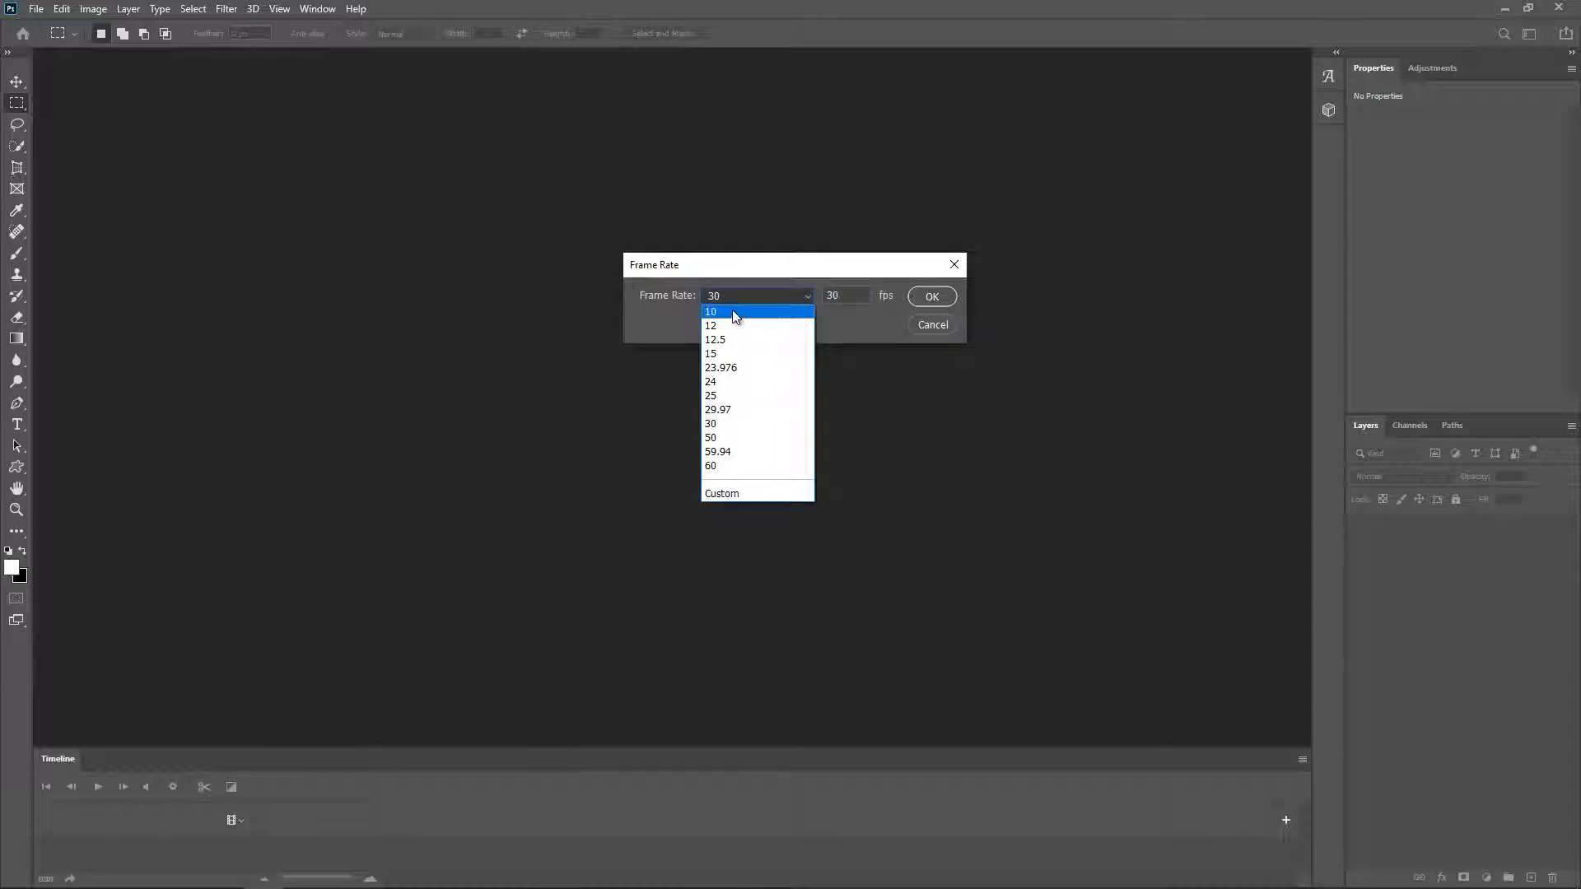
{"action": "left_click", "coordinate": [734, 439]}
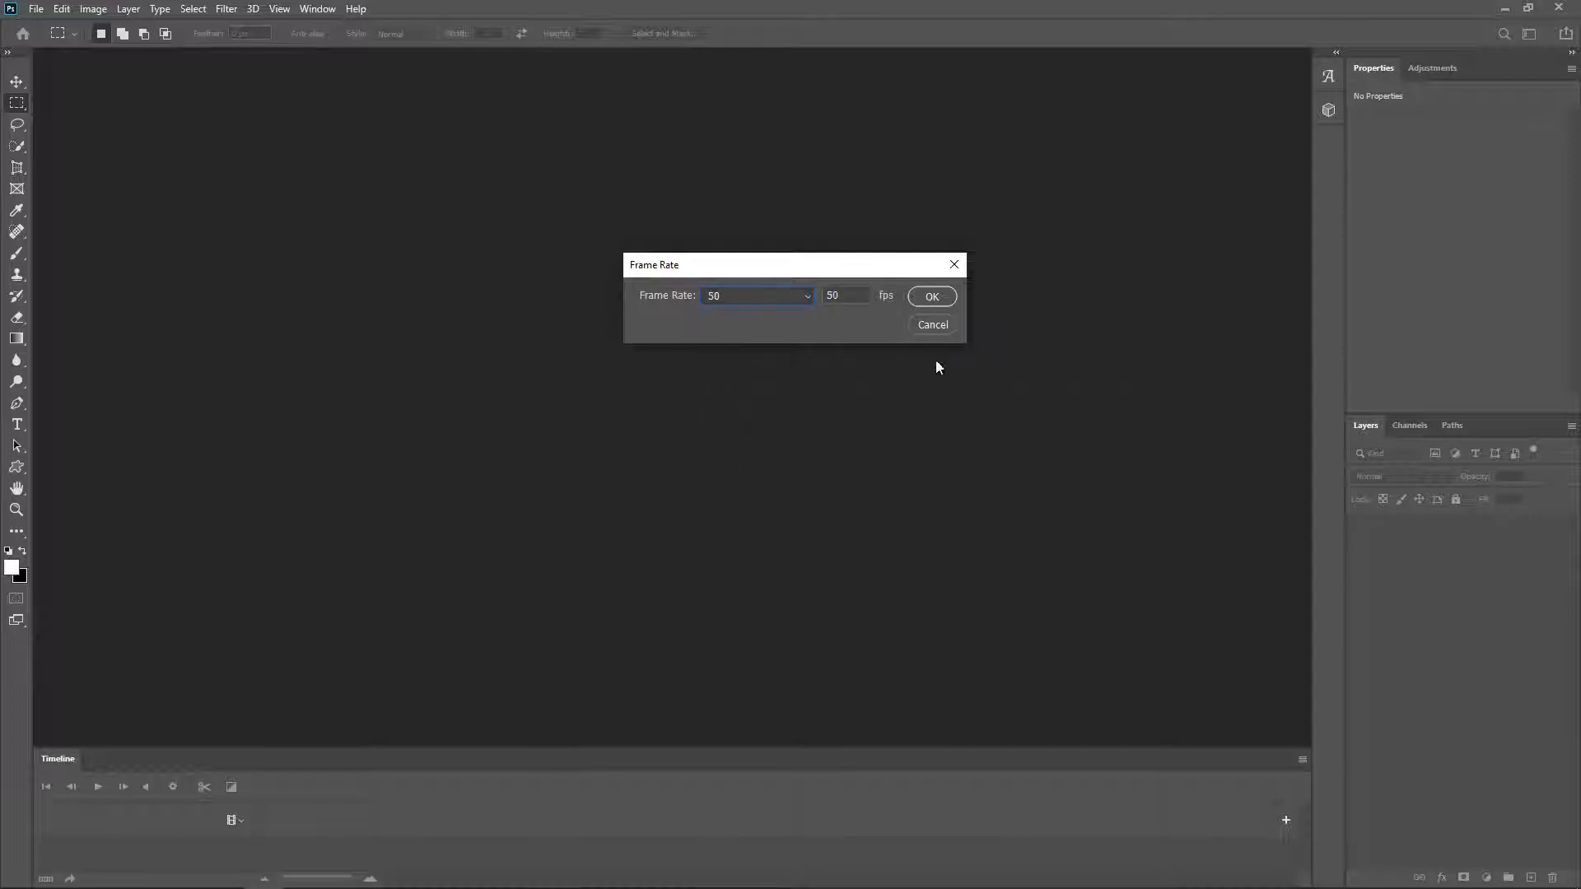
{"action": "left_click", "coordinate": [942, 300]}
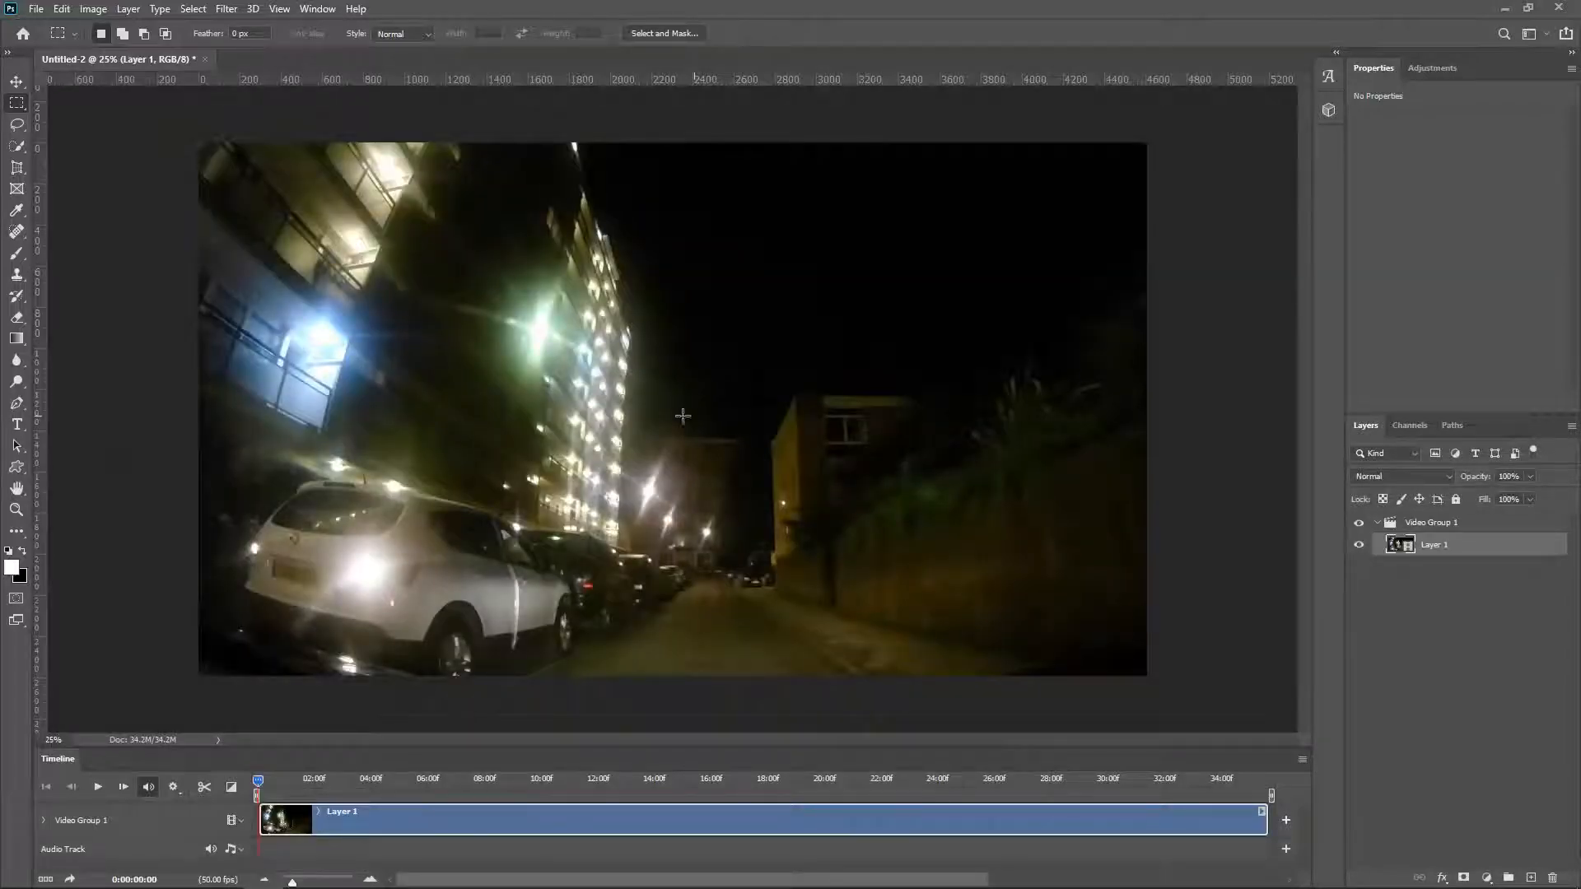
Step: Play the time-lapse from the start twice to preview it, returning the playhead to the beginning each time
{"action": "left_click", "coordinate": [98, 787]}
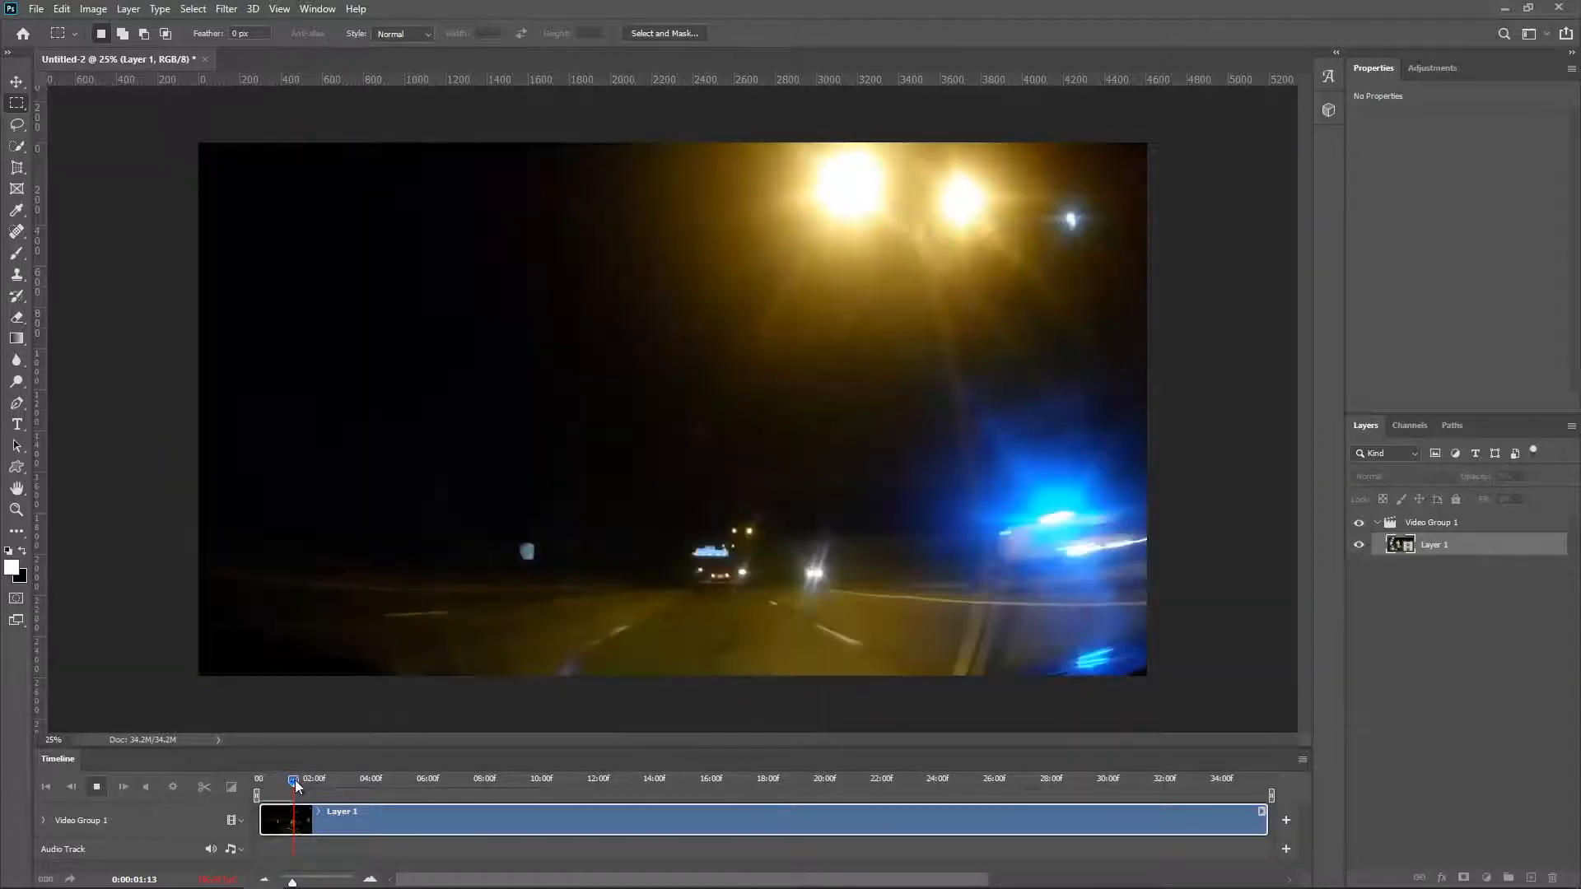
{"action": "left_click_drag", "start_coordinate": [295, 781], "coordinate": [257, 789]}
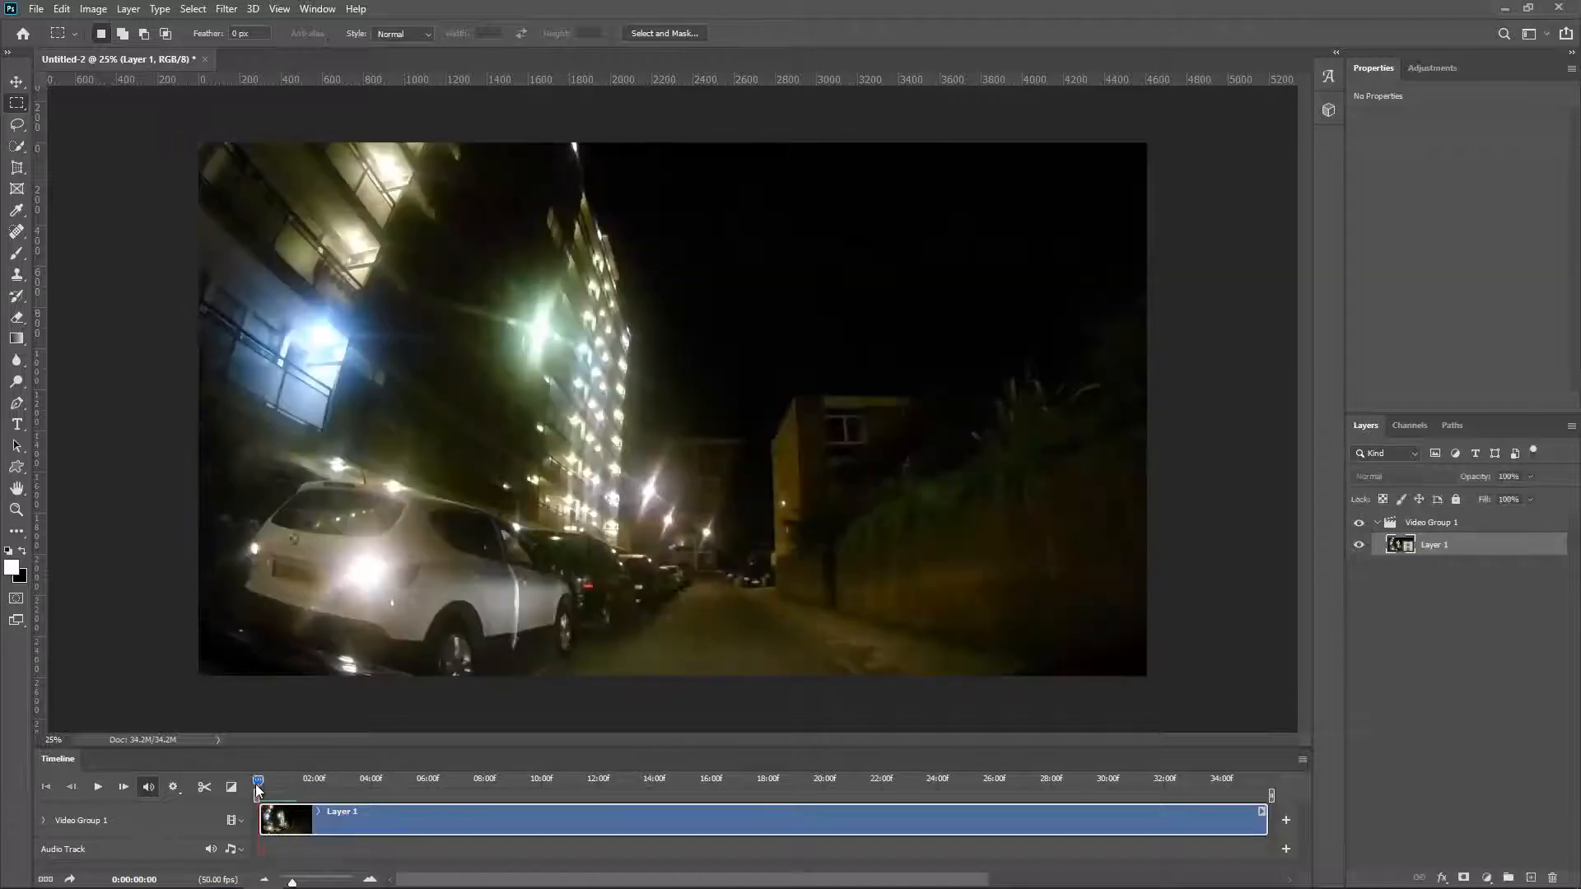
{"action": "left_click", "coordinate": [100, 788]}
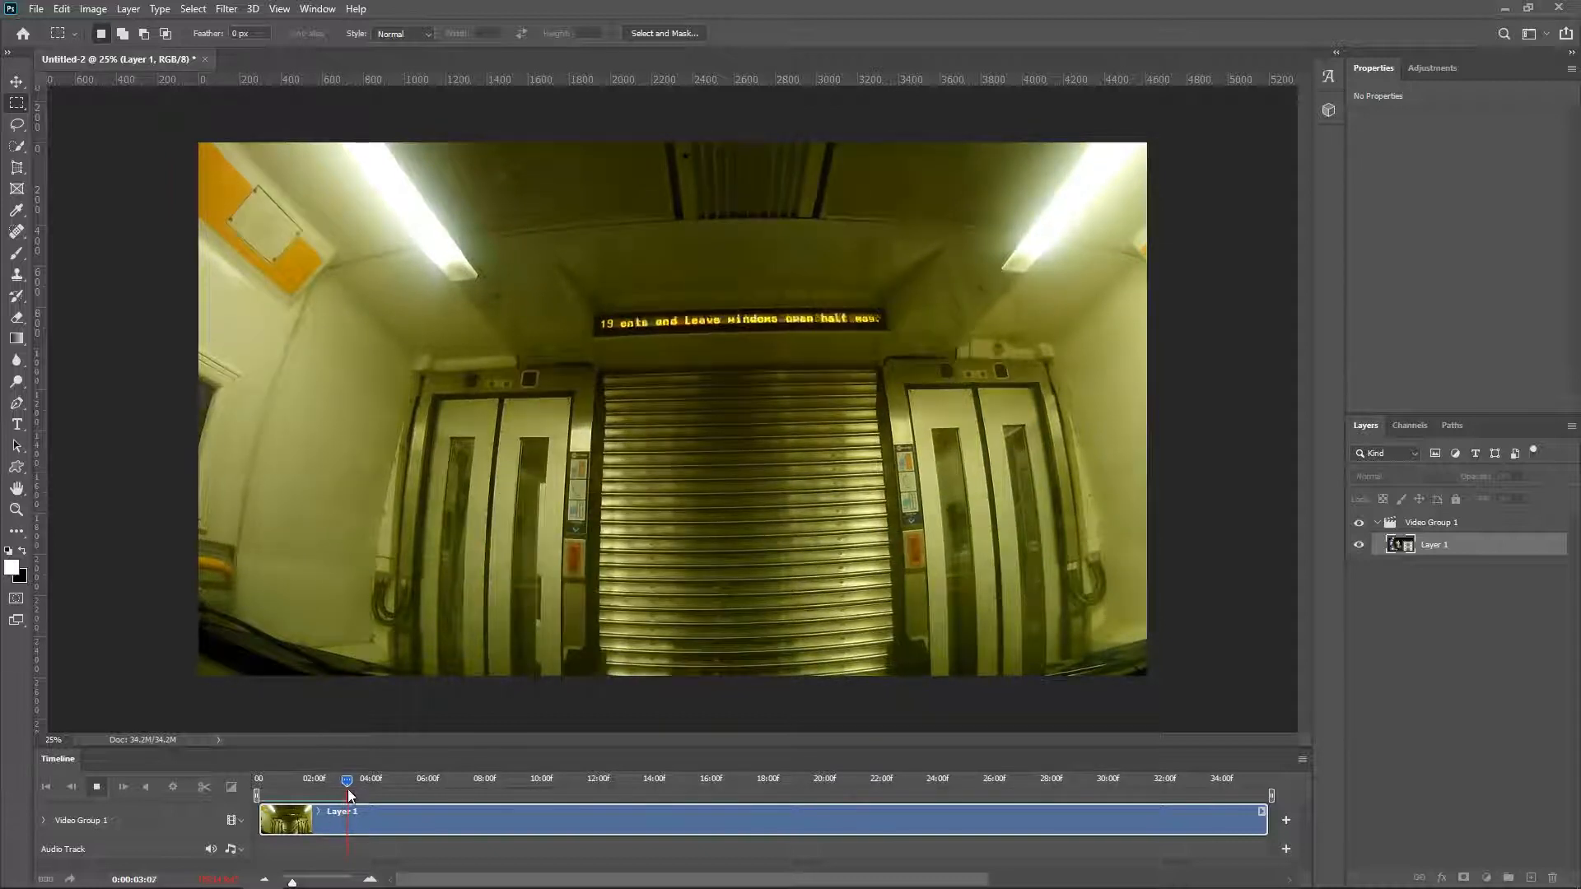
{"action": "left_click_drag", "start_coordinate": [329, 783], "coordinate": [251, 784]}
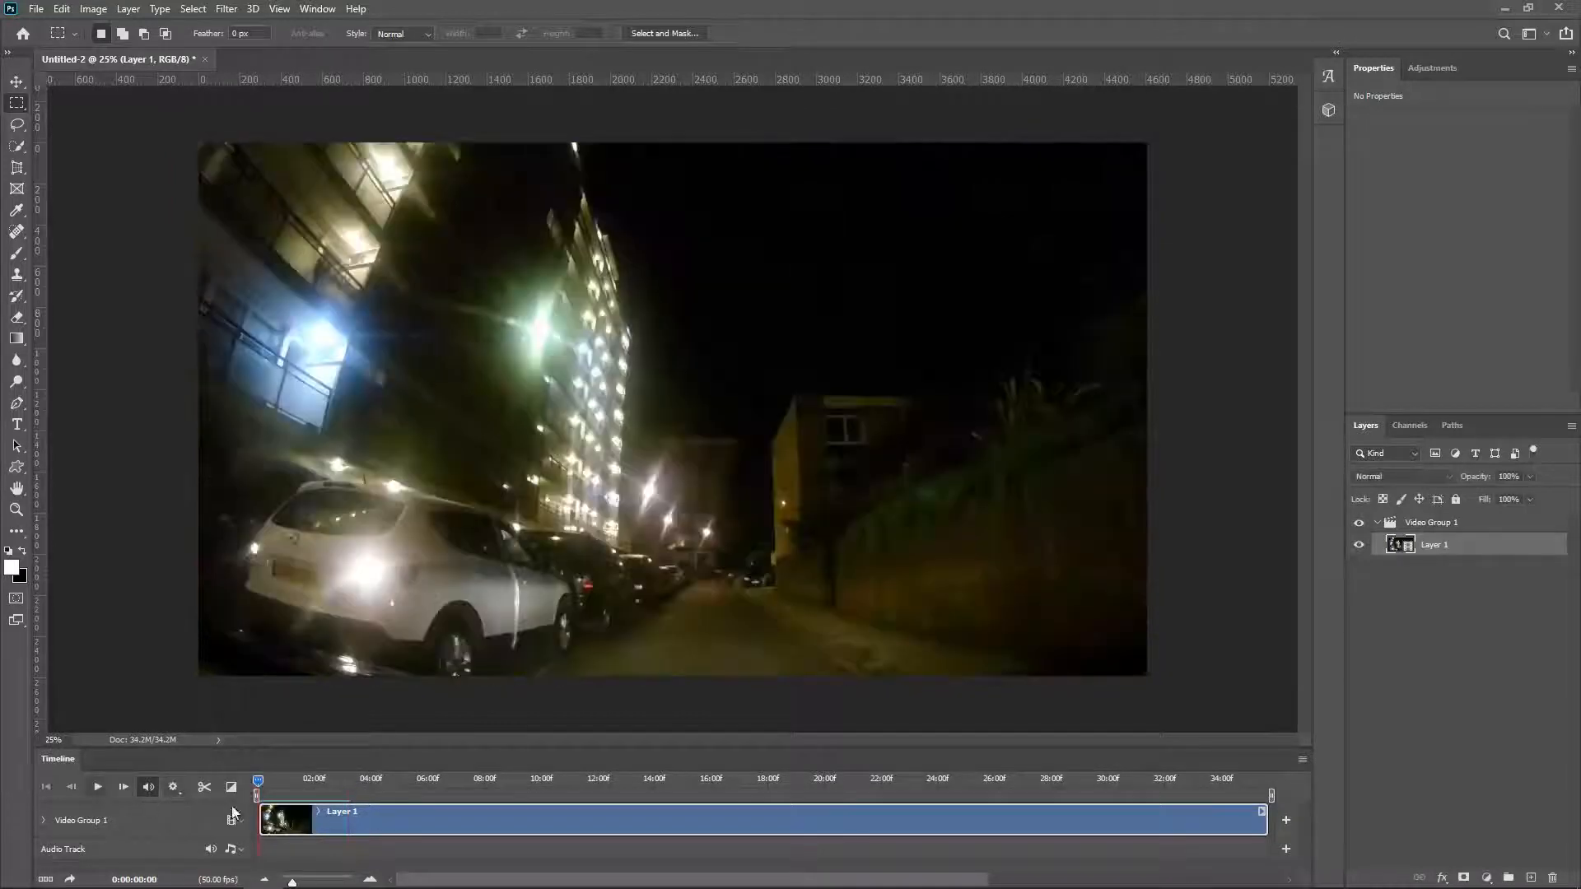
{"action": "left_click", "coordinate": [224, 9]}
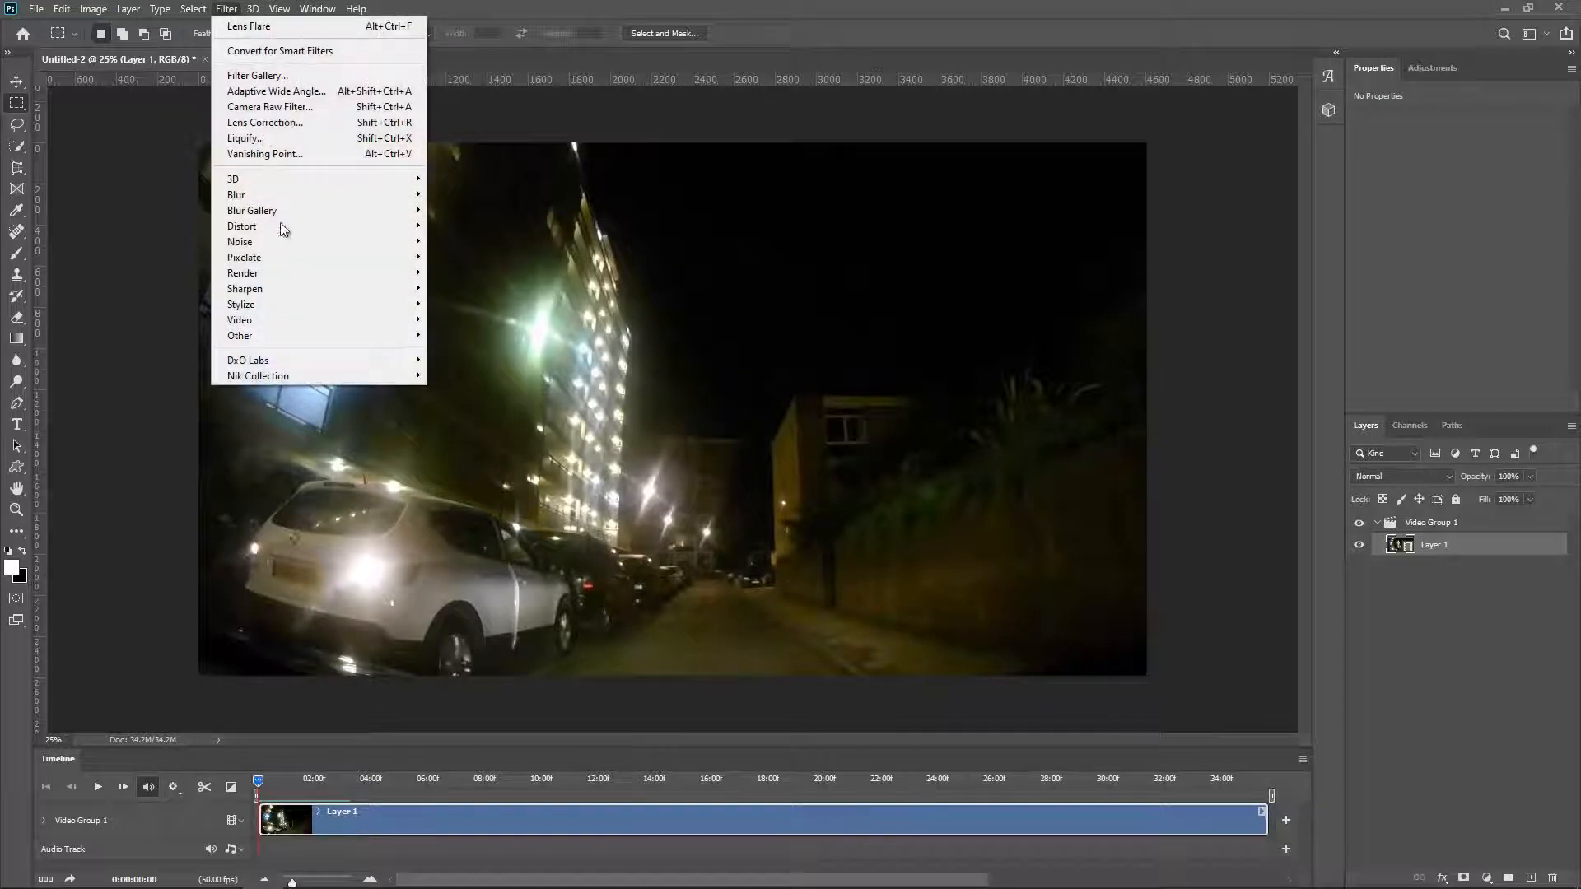
{"action": "mouse_move", "coordinate": [300, 240]}
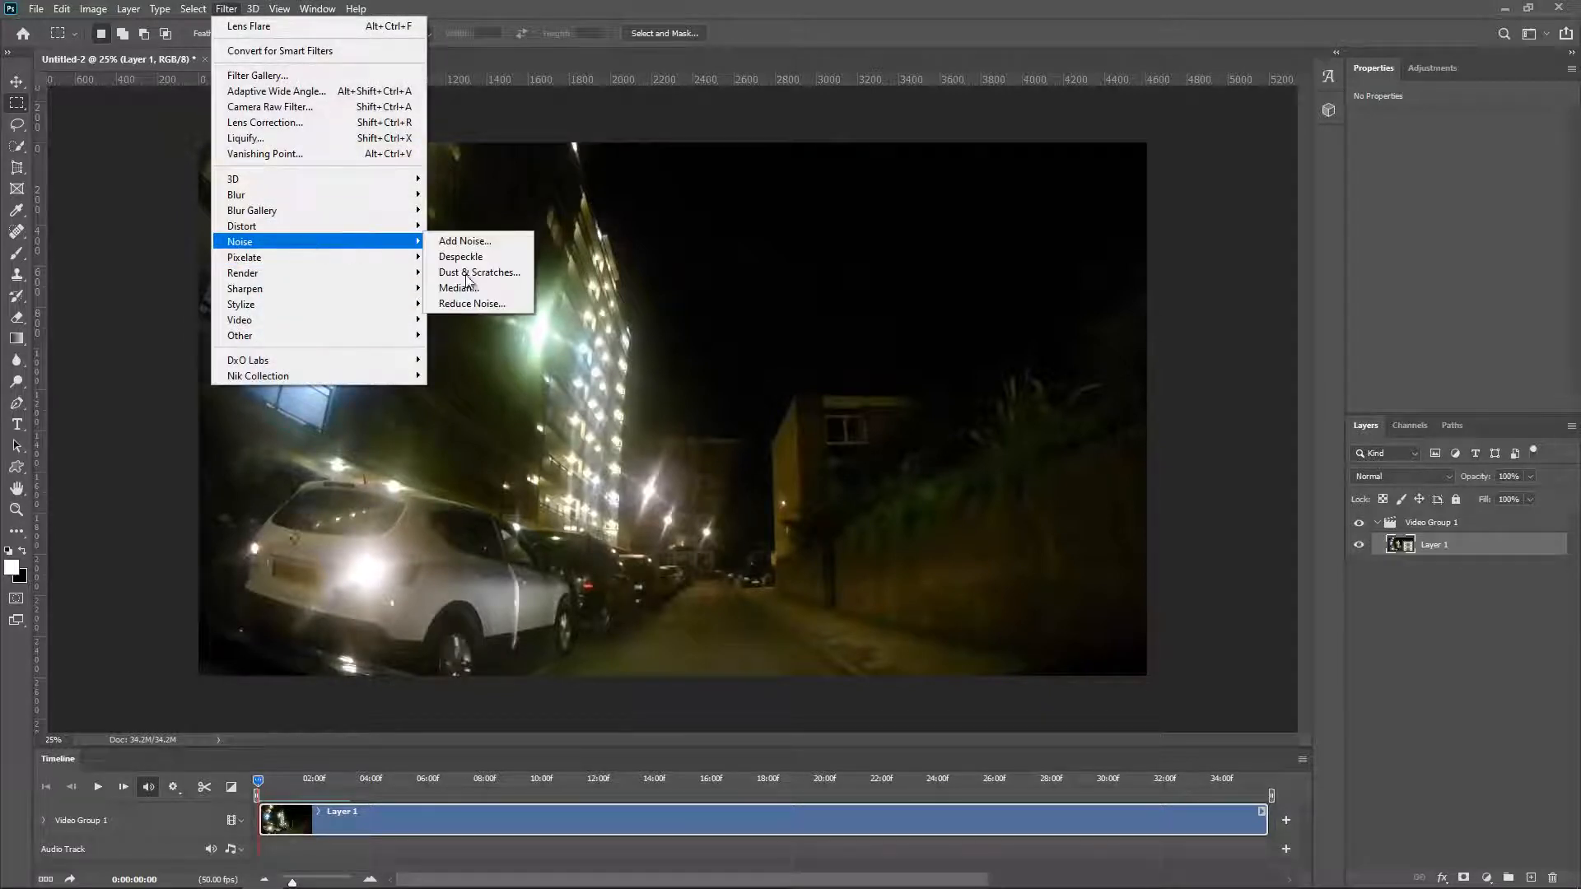
{"action": "left_click", "coordinate": [511, 303]}
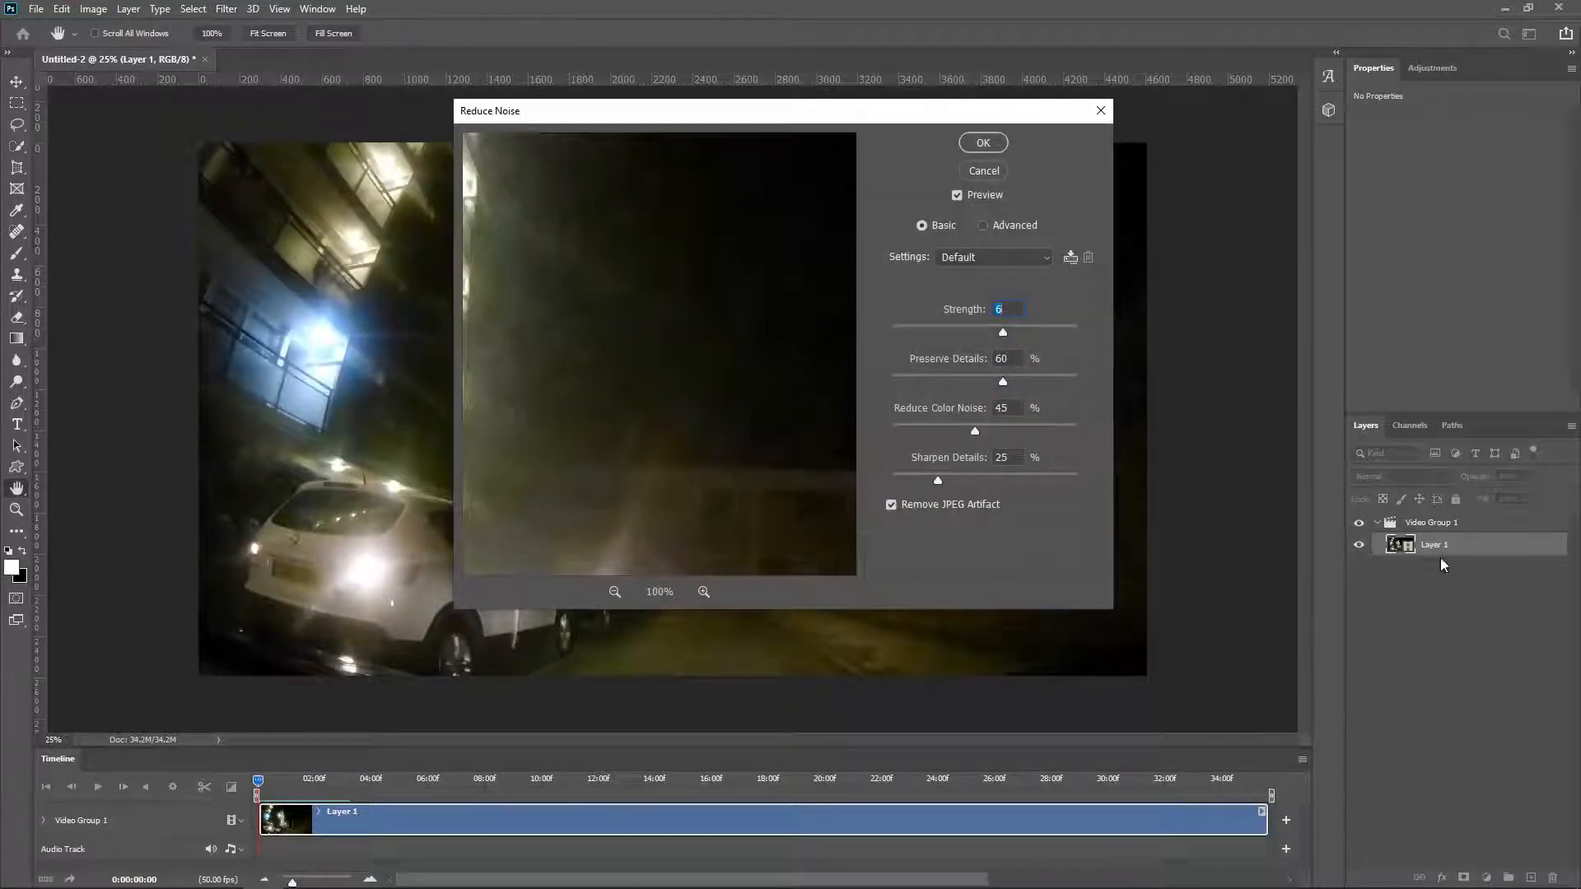
{"action": "left_click", "coordinate": [983, 172]}
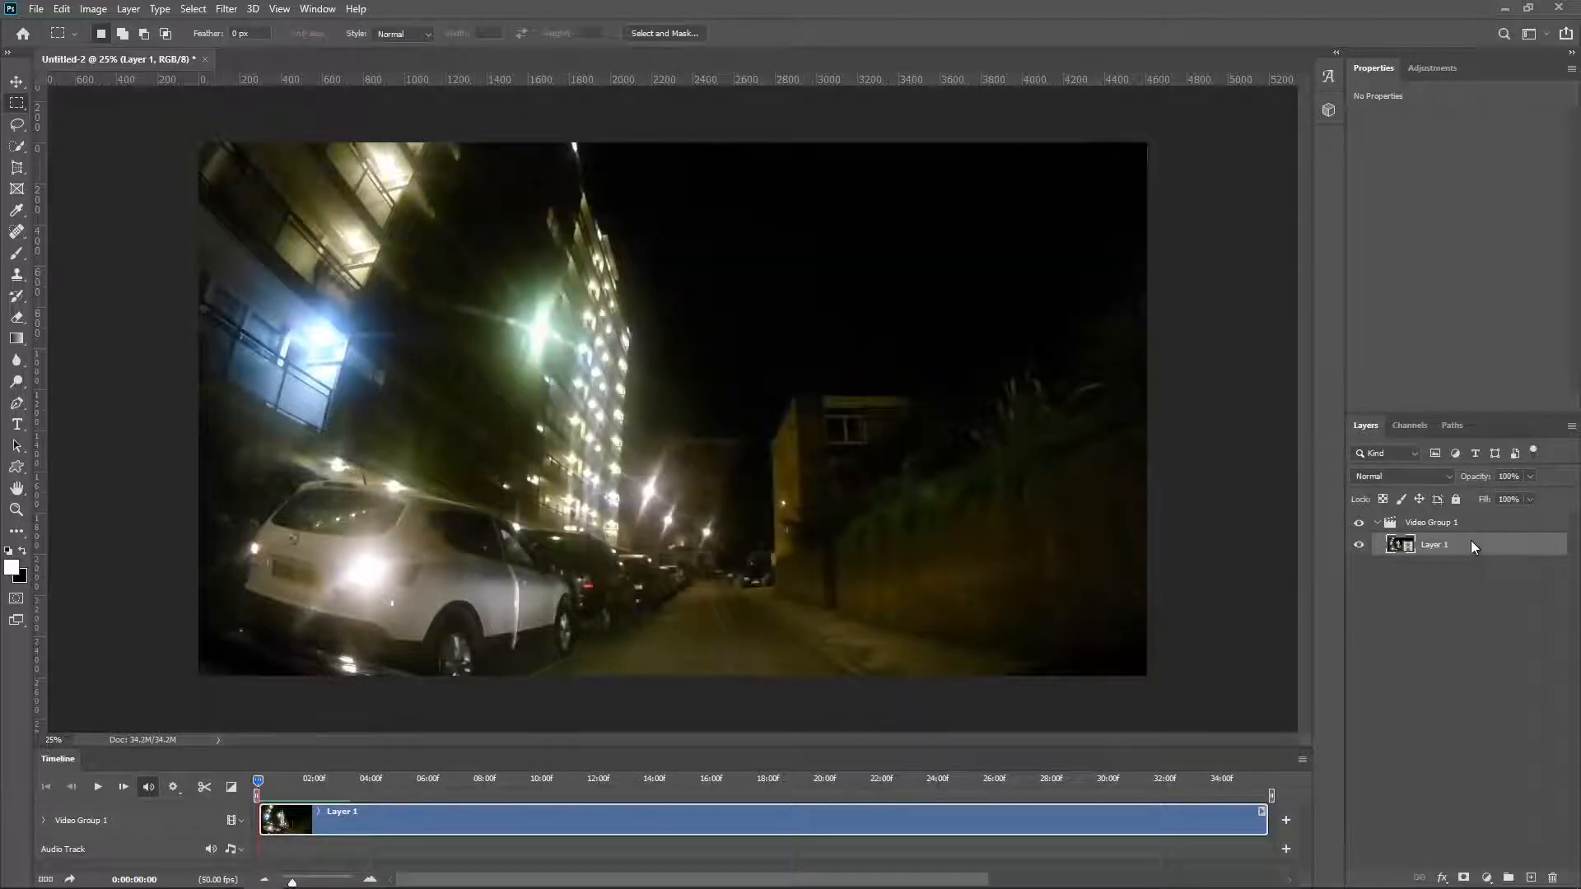
Step: Convert the Layer 1 video layer to a smart object and open the Camera Raw Filter for it
{"action": "right_click", "coordinate": [1472, 540]}
{"action": "left_click", "coordinate": [1429, 135]}
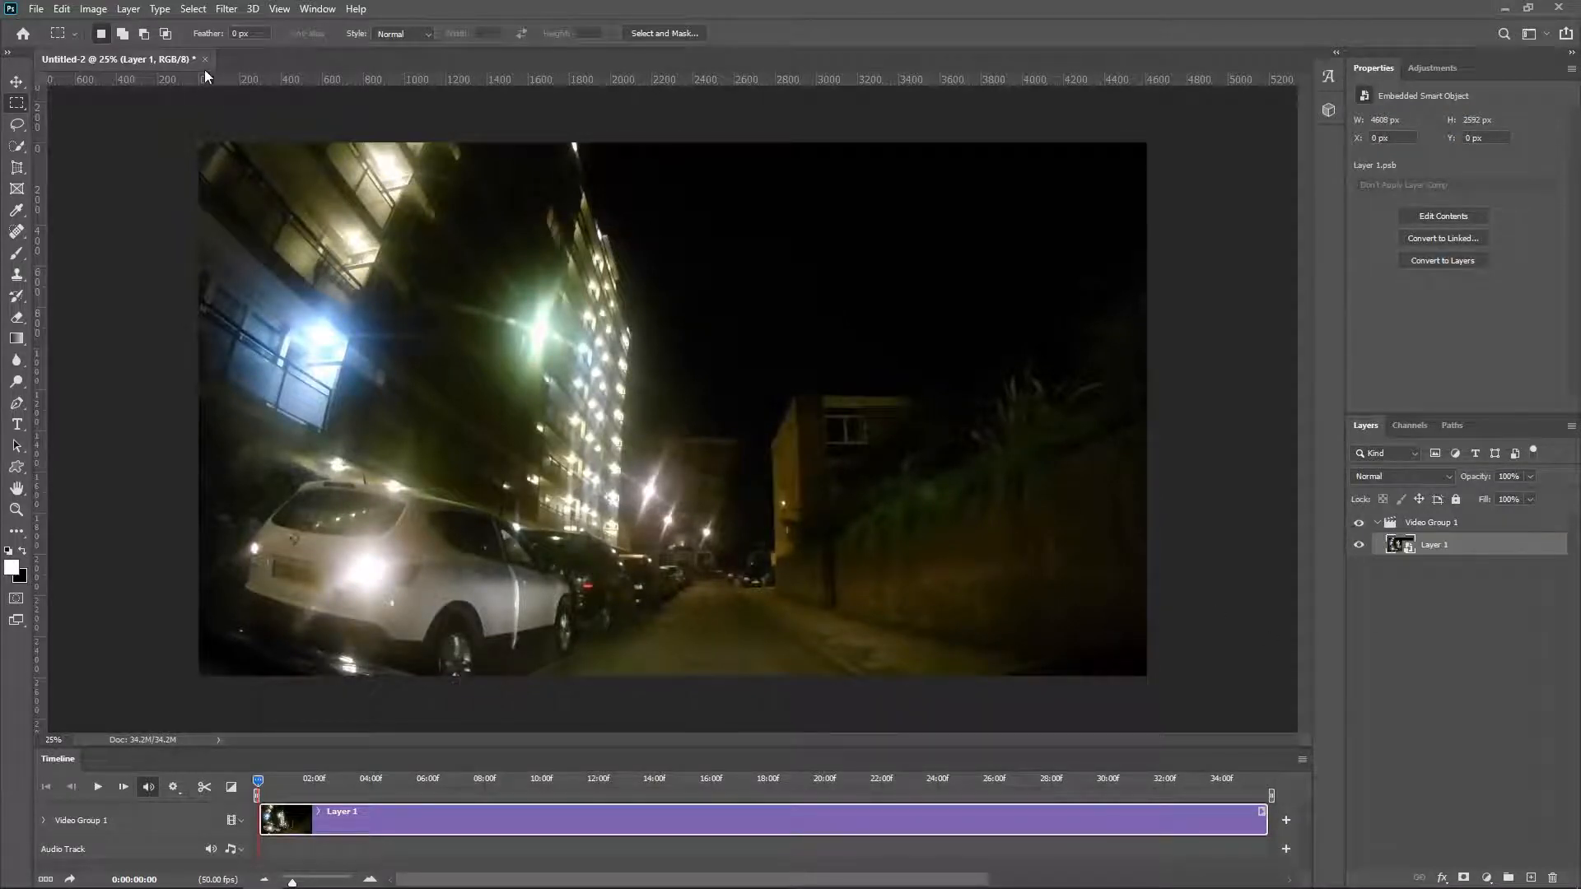
{"action": "left_click", "coordinate": [227, 9]}
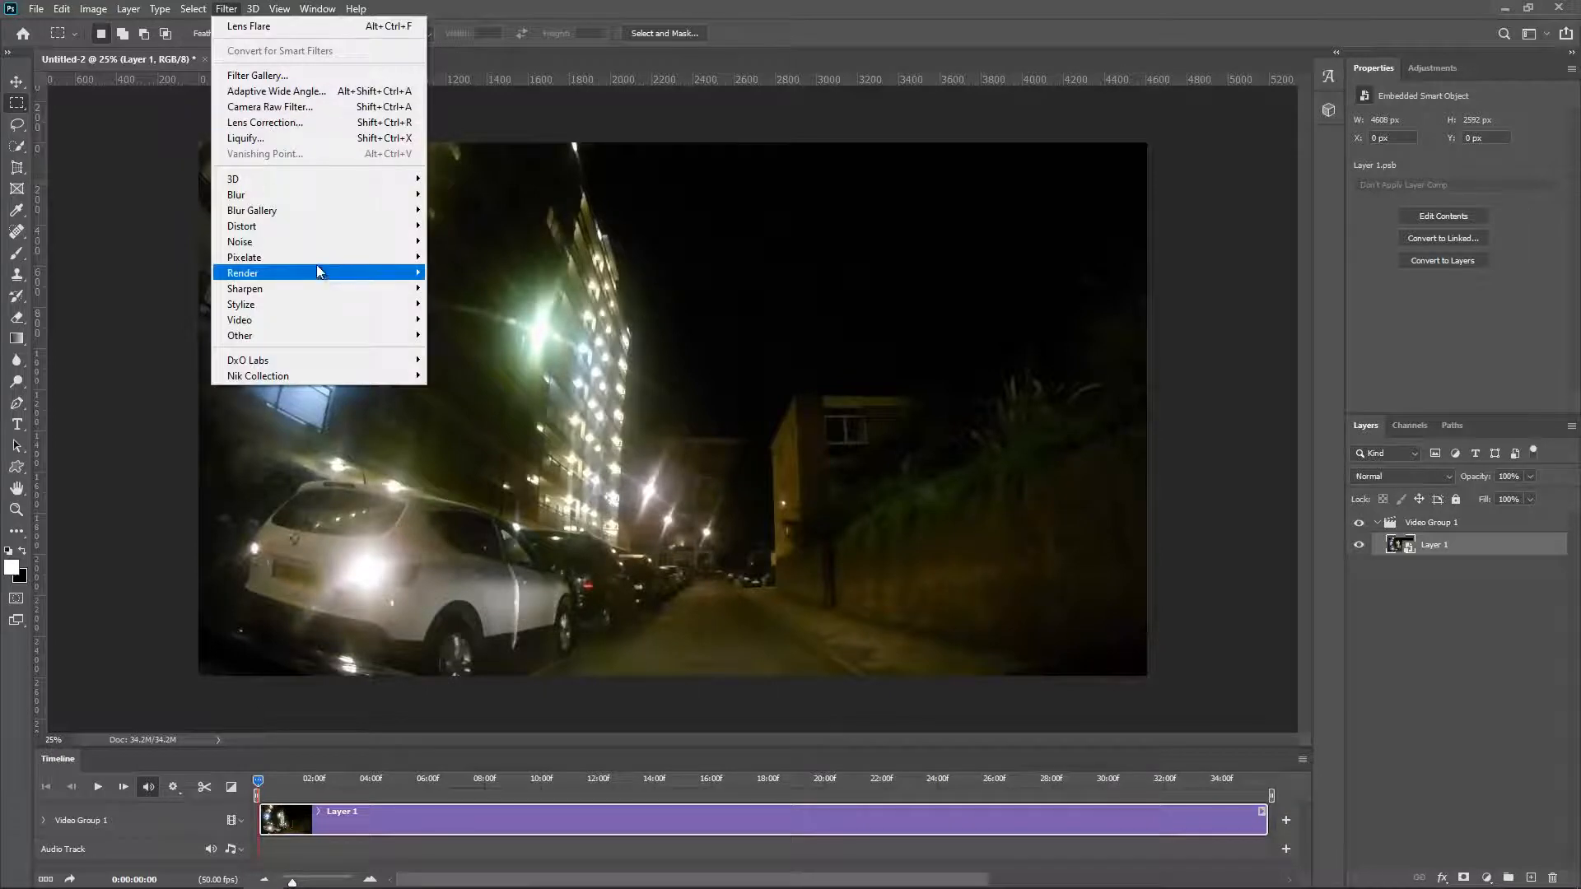
{"action": "left_click", "coordinate": [283, 107]}
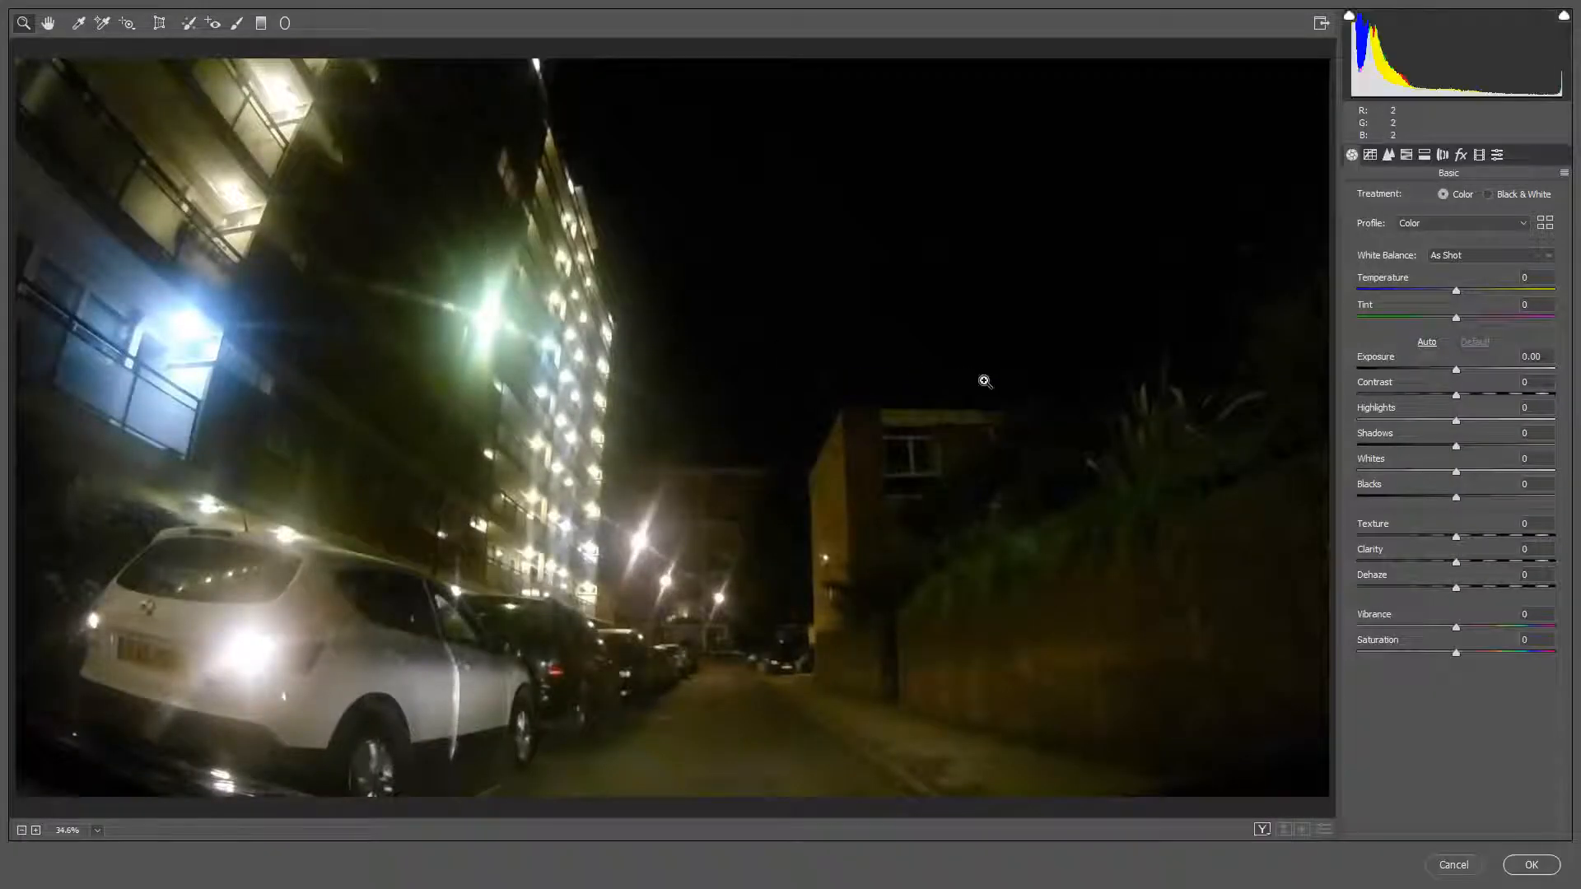
Step: Set Contrast to +13, Highlights to -38, Shadows to +21, Whites to +12 and Blacks to -8
{"action": "left_click", "coordinate": [1419, 421]}
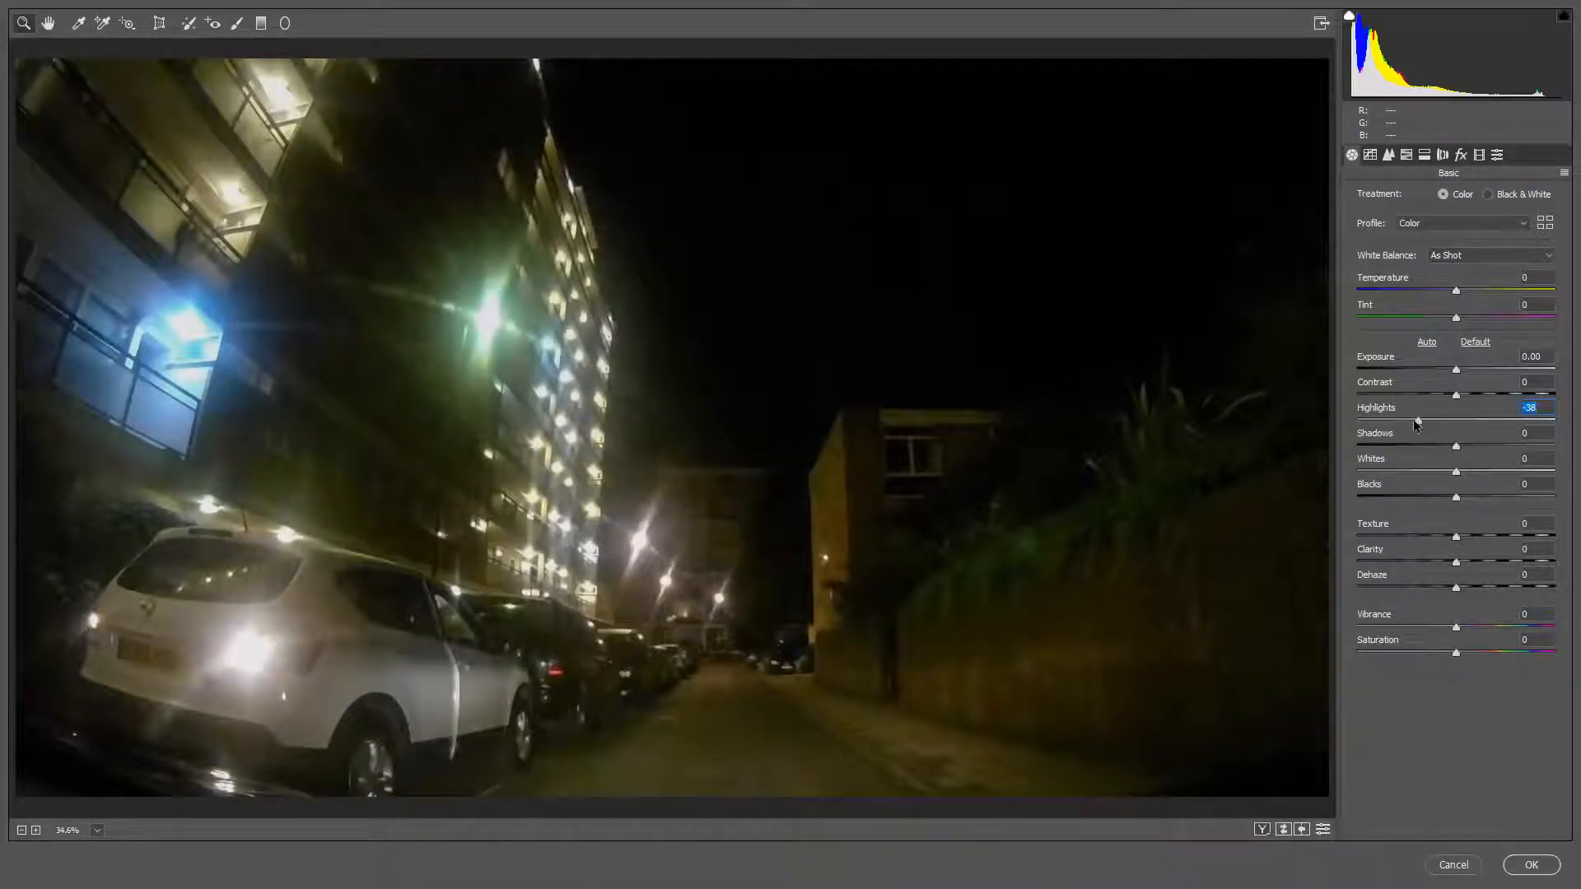
{"action": "left_click_drag", "start_coordinate": [1456, 446], "coordinate": [1450, 500]}
{"action": "left_click_drag", "start_coordinate": [1460, 394], "coordinate": [1470, 395]}
{"action": "left_click_drag", "start_coordinate": [1456, 470], "coordinate": [1470, 473]}
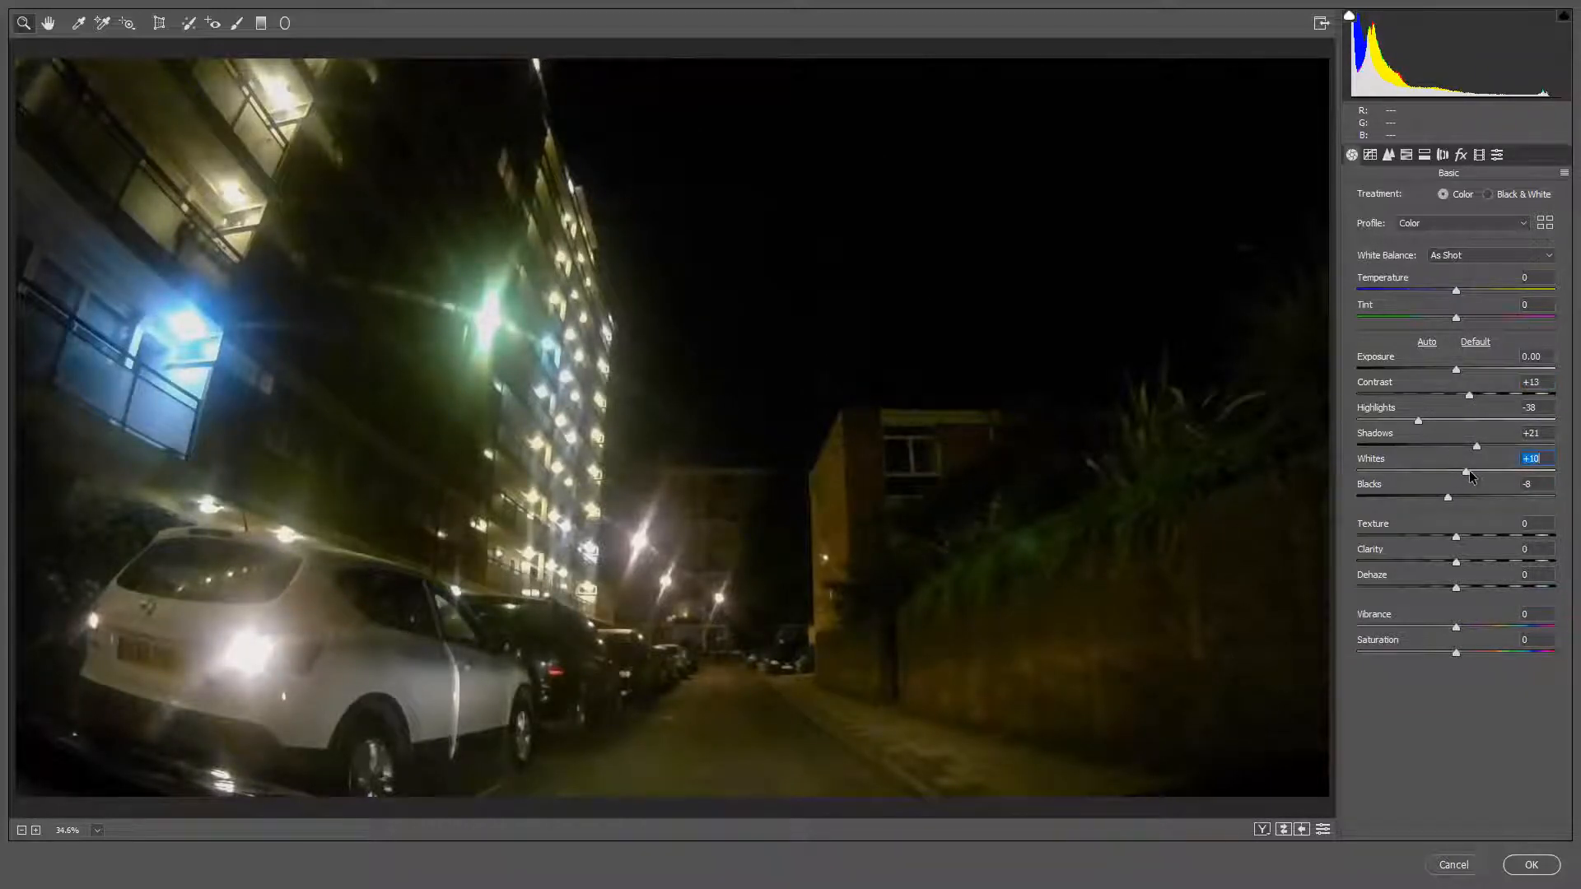
Step: Set the white balance to Auto and make the temperature slightly cooler
{"action": "left_click", "coordinate": [1462, 256]}
{"action": "left_click", "coordinate": [1456, 283]}
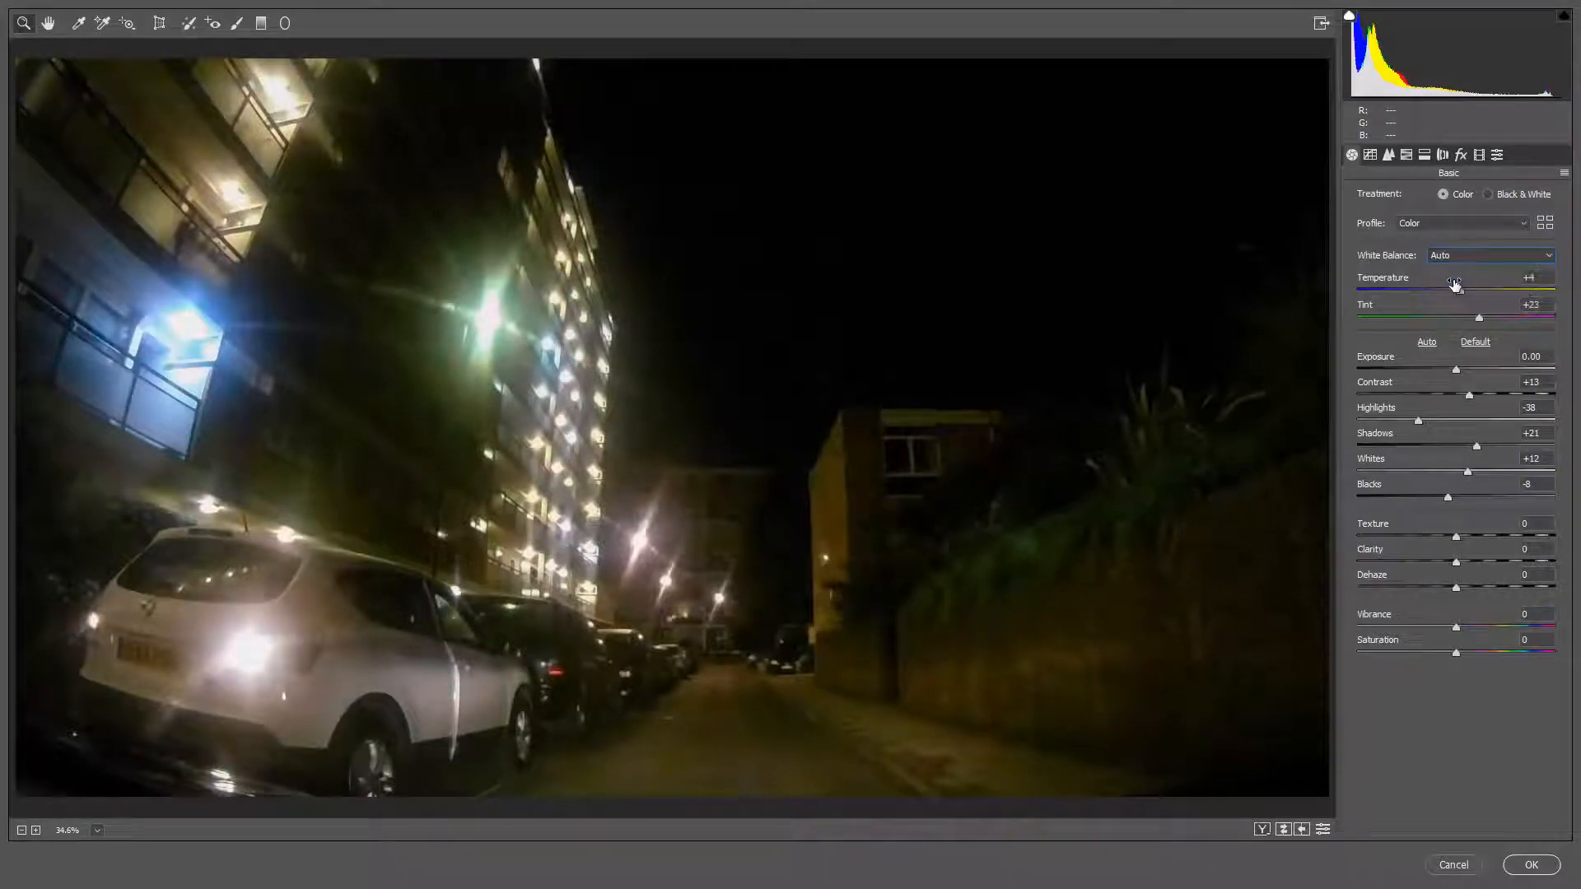
{"action": "left_click_drag", "start_coordinate": [1460, 293], "coordinate": [1455, 290]}
Step: Sharpen the image with an Amount of 24 and a Masking of 71
{"action": "left_click", "coordinate": [1388, 155]}
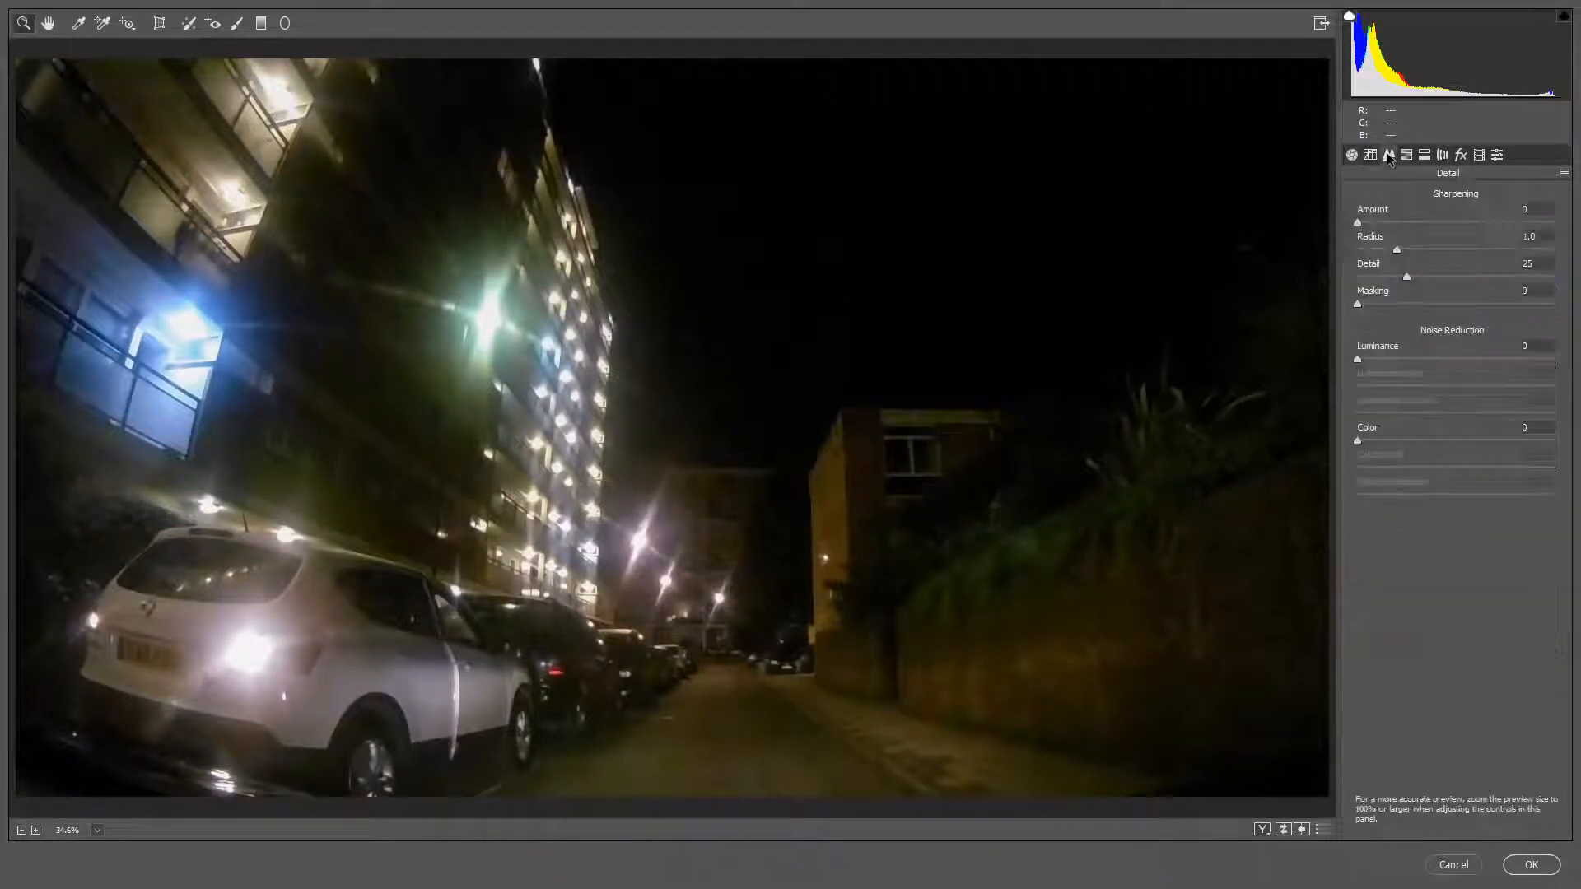
{"action": "left_click", "coordinate": [1389, 223]}
{"action": "left_click_drag", "start_coordinate": [1358, 303], "coordinate": [1500, 302]}
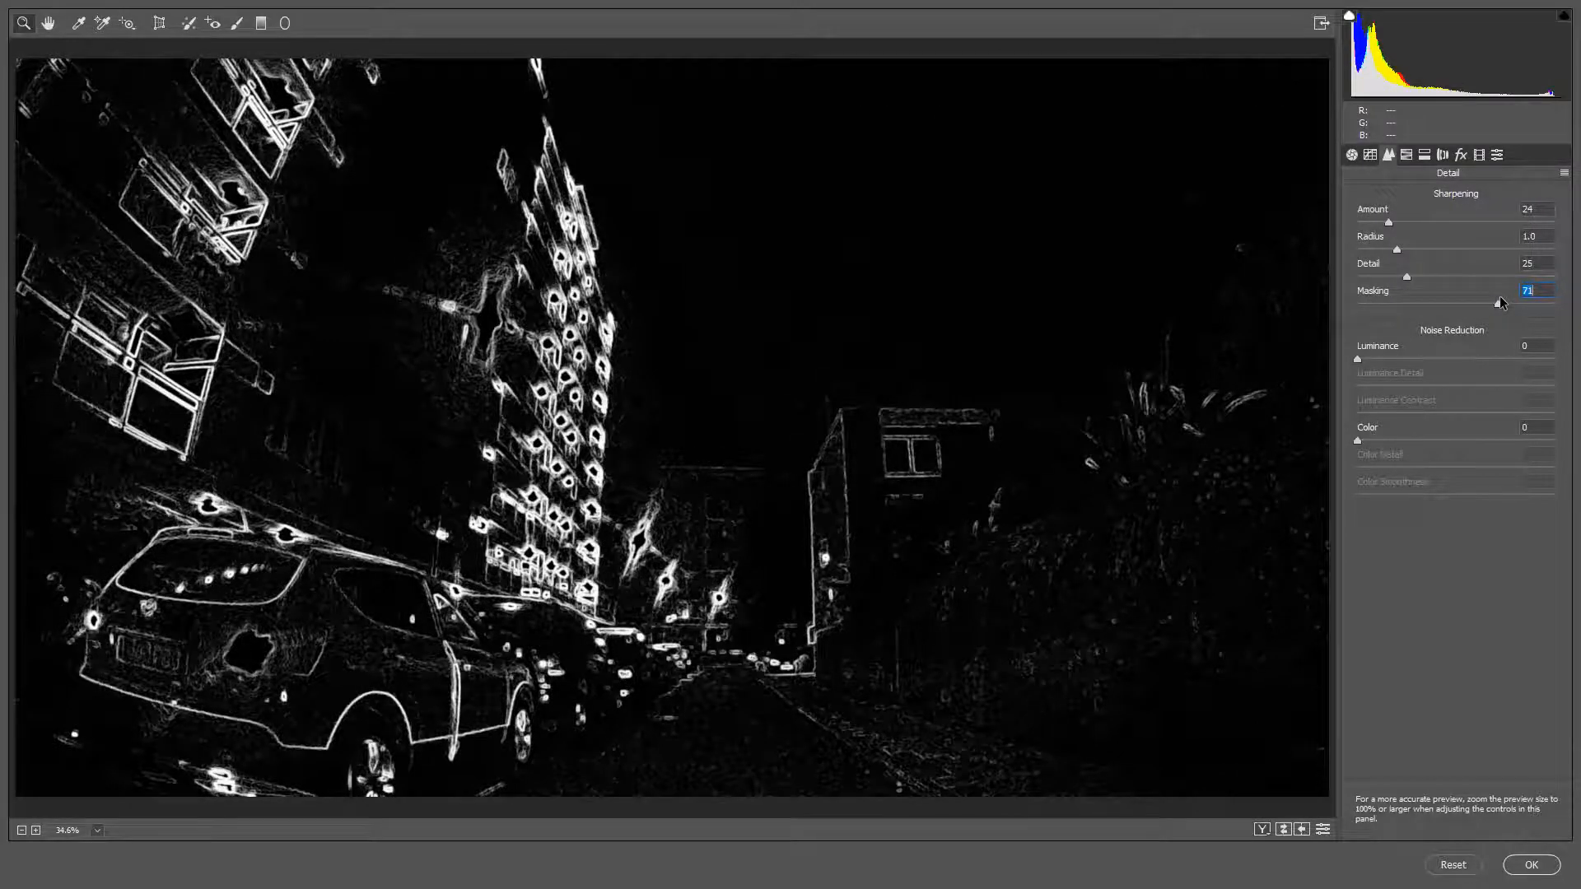
{"action": "left_click_drag", "start_coordinate": [1500, 300], "coordinate": [1499, 300]}
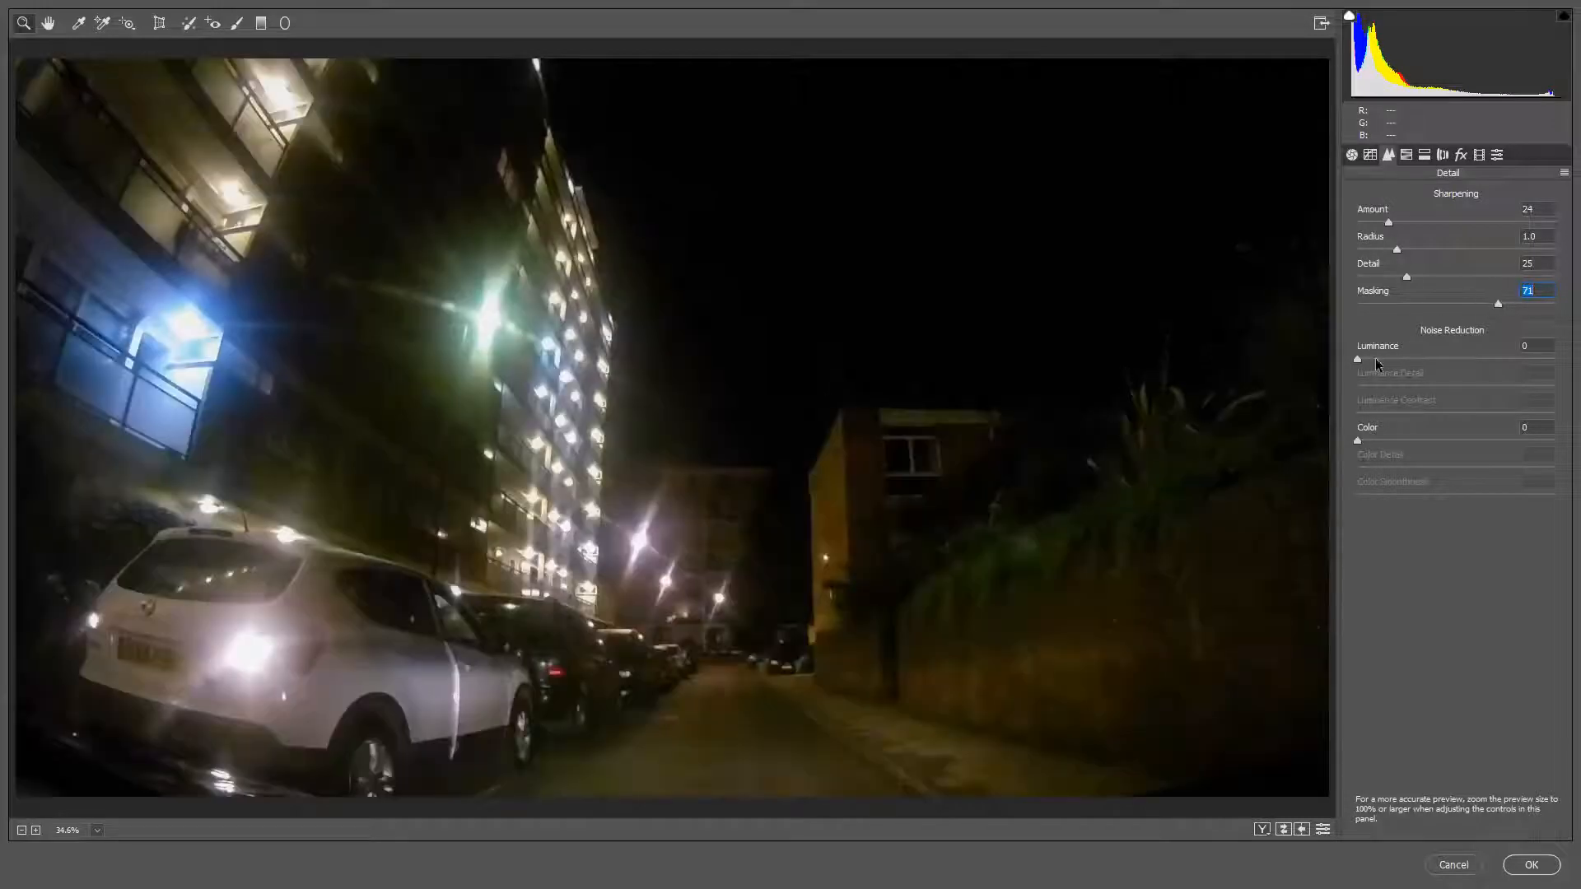
Step: Apply noise reduction with Luminance at 31 and Color at 25
{"action": "left_click_drag", "start_coordinate": [1359, 359], "coordinate": [1412, 359]}
{"action": "left_click_drag", "start_coordinate": [1359, 439], "coordinate": [1406, 440]}
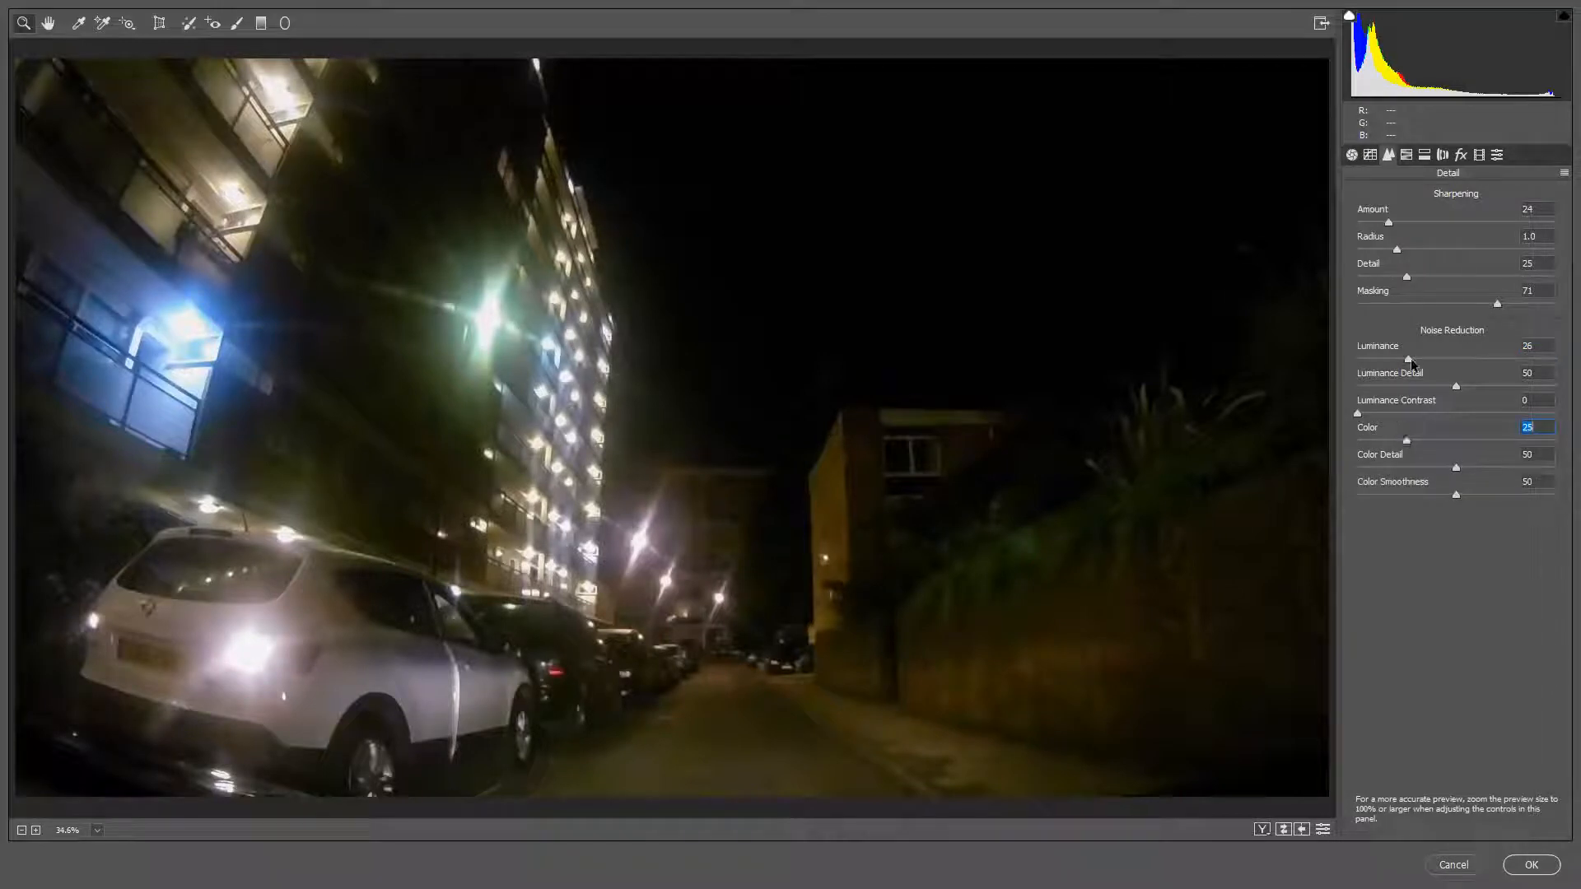
{"action": "left_click_drag", "start_coordinate": [1410, 360], "coordinate": [1418, 360]}
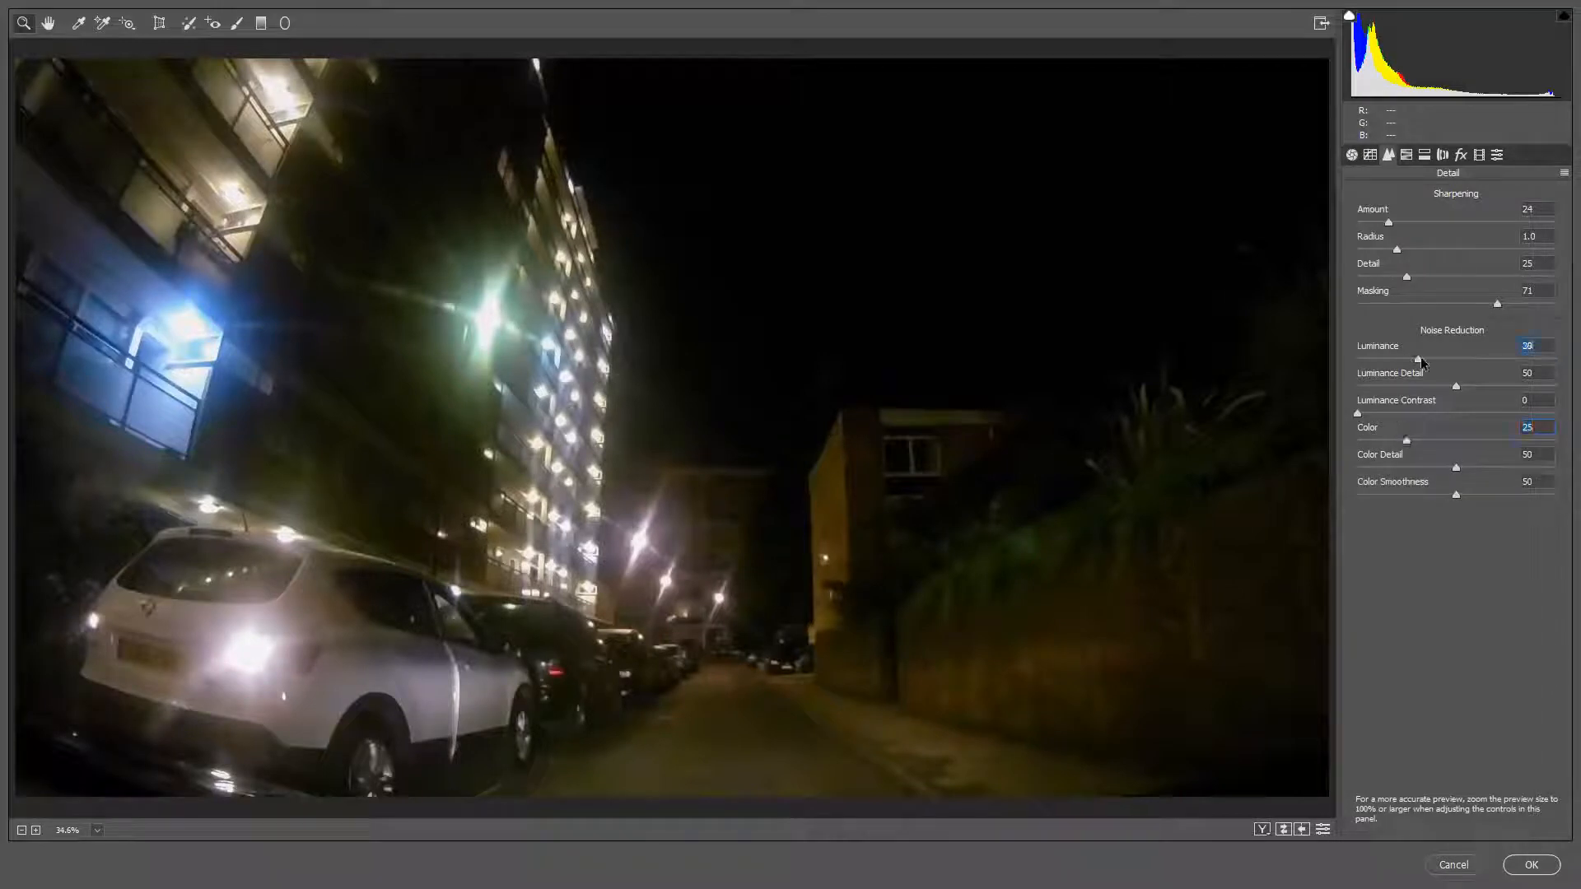
Step: Compare the detail adjustments with the default settings and inspect the dark sky beside the lit tower at 200%
{"action": "left_click", "coordinate": [1324, 830]}
{"action": "left_click", "coordinate": [1323, 830]}
{"action": "left_click", "coordinate": [1324, 830]}
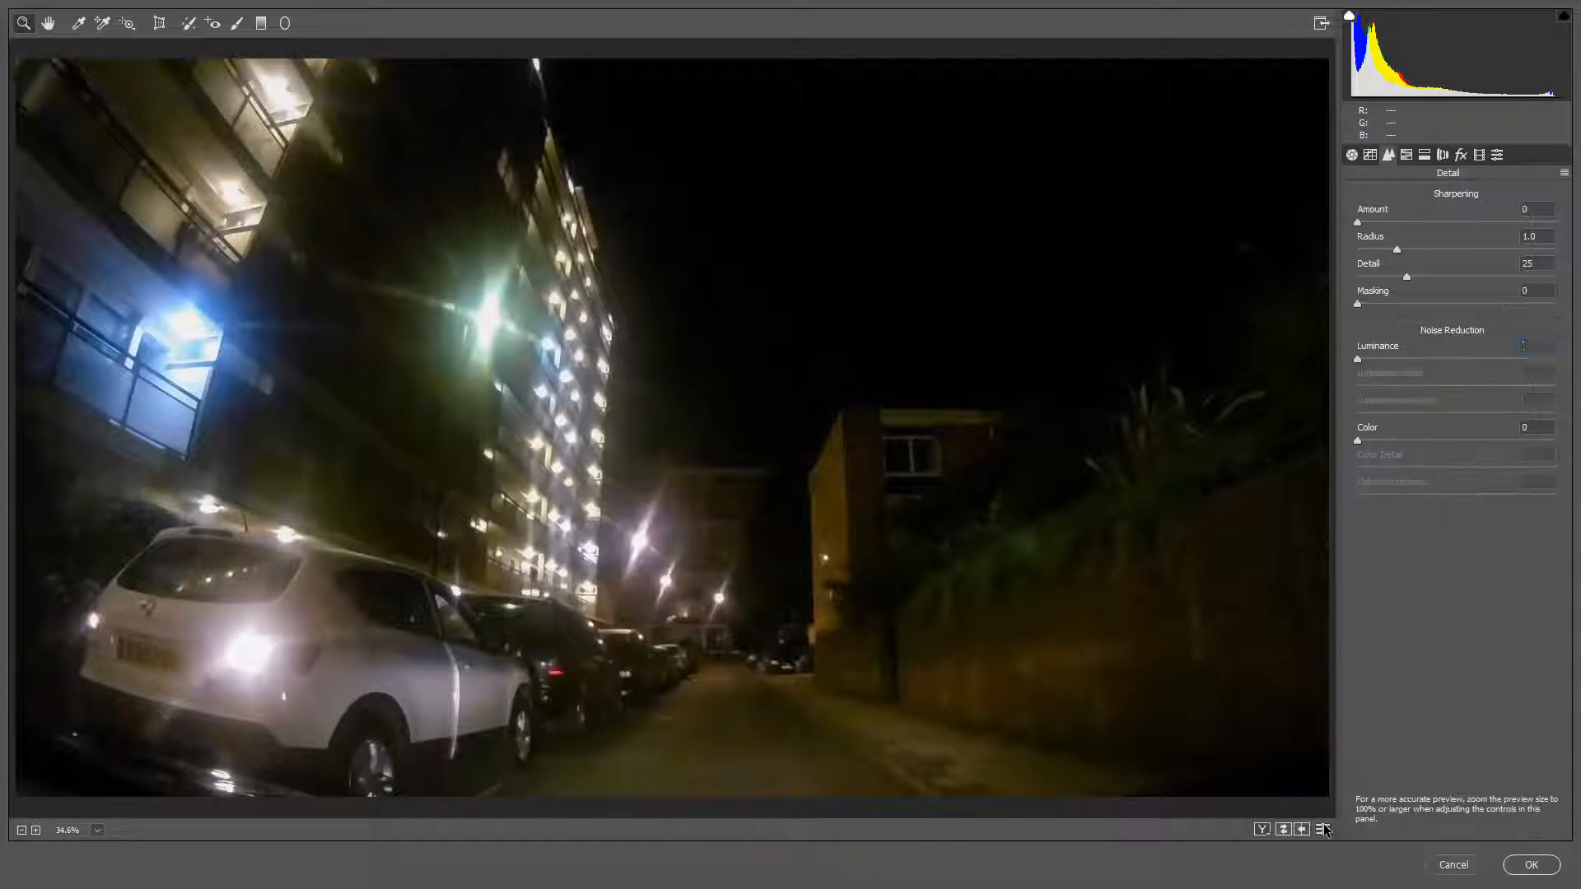
{"action": "left_click", "coordinate": [648, 419]}
{"action": "left_click", "coordinate": [649, 420]}
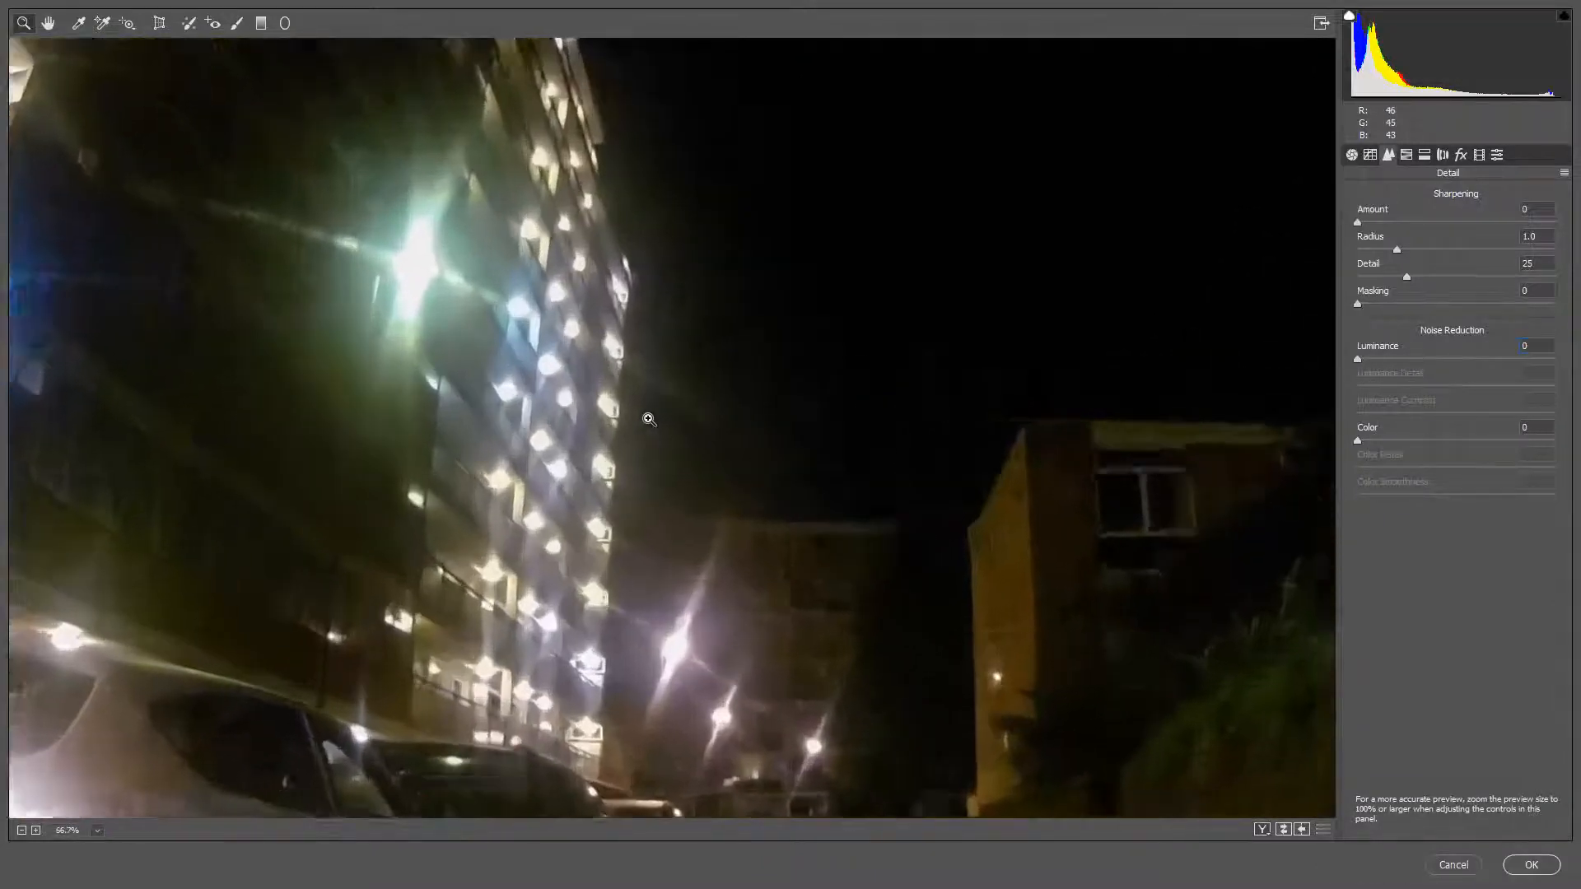
{"action": "left_click", "coordinate": [699, 423]}
{"action": "left_click", "coordinate": [727, 423]}
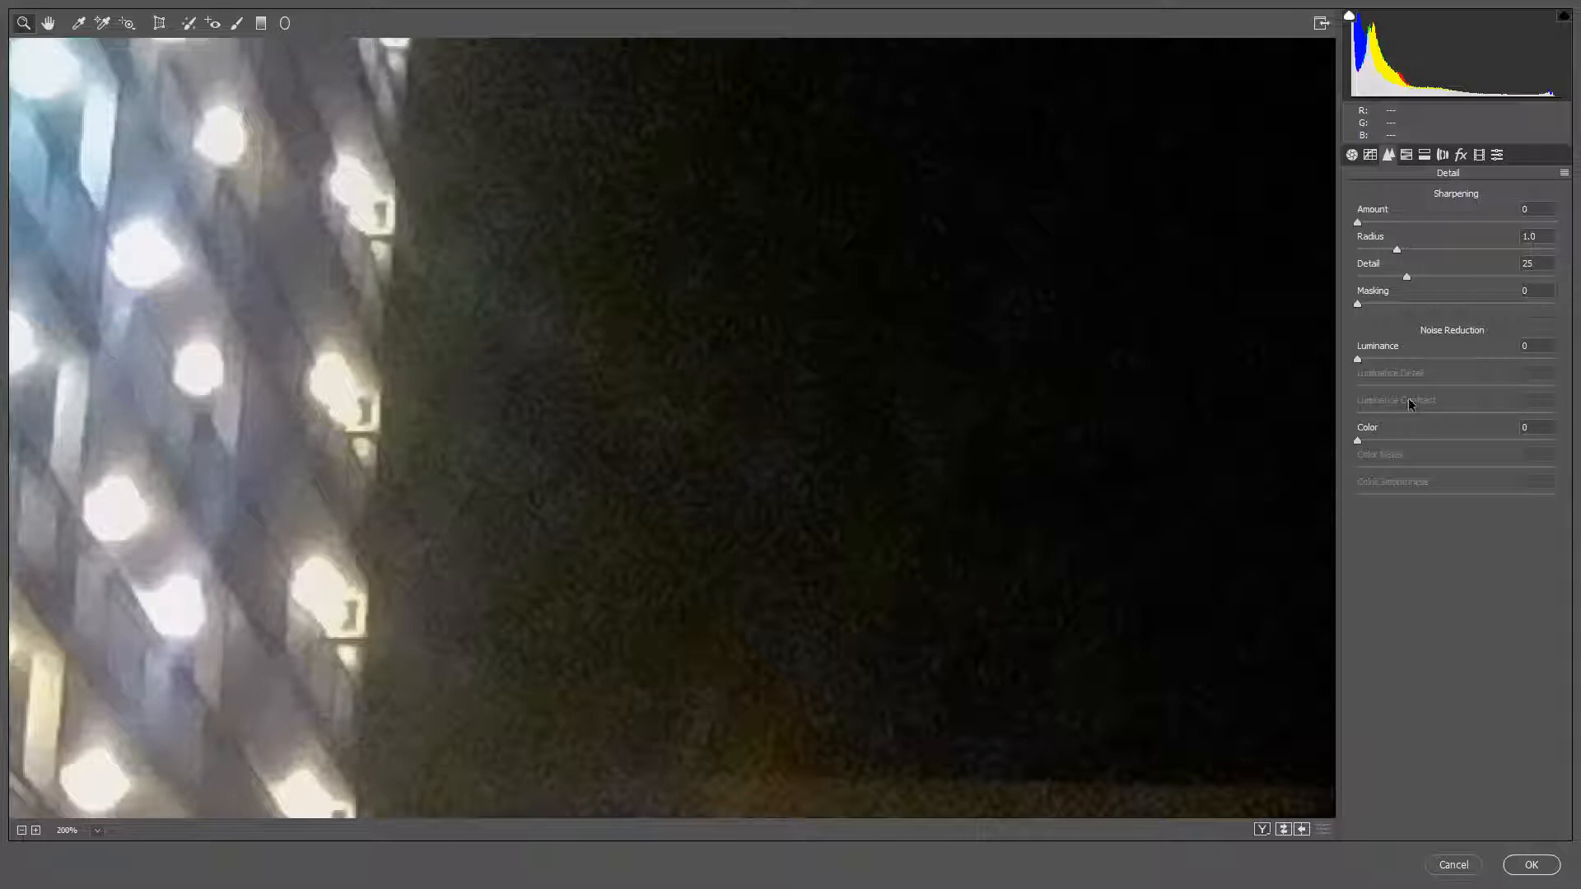
Step: Set the noise reduction Luminance to 37 and sharpen with an Amount of 26 and a Masking of 75
{"action": "left_click_drag", "start_coordinate": [1359, 359], "coordinate": [1416, 359]}
{"action": "left_click", "coordinate": [1422, 362]}
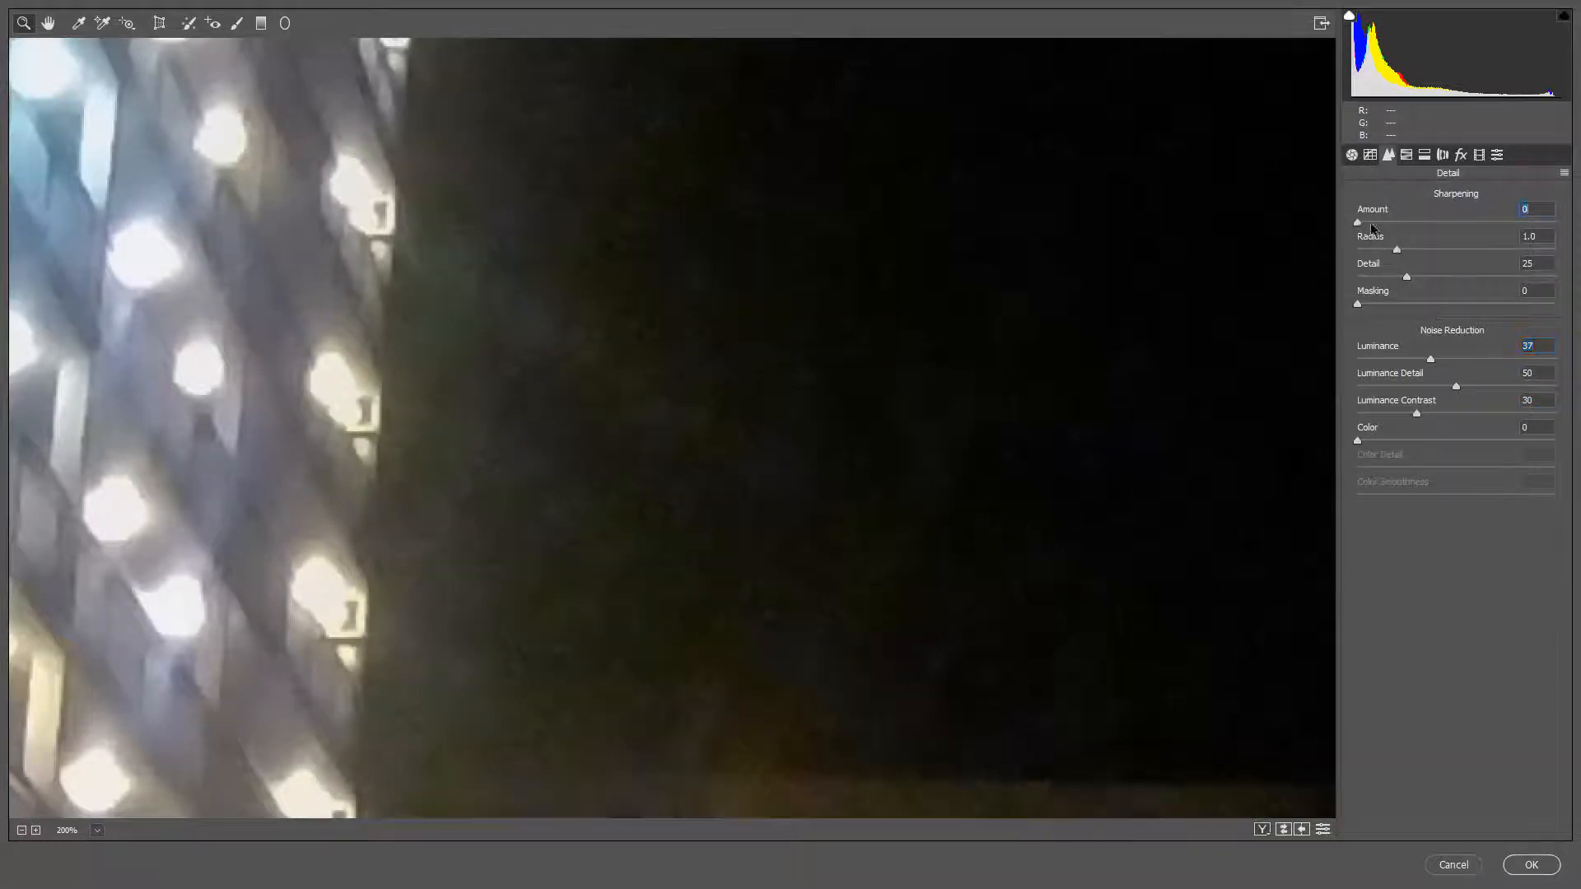
{"action": "left_click_drag", "start_coordinate": [1371, 228], "coordinate": [1393, 231]}
{"action": "left_click_drag", "start_coordinate": [1358, 307], "coordinate": [1505, 313]}
Step: Compare the detail adjustments with the default settings and apply the Camera Raw Filter to the video layer
{"action": "left_click", "coordinate": [1322, 830]}
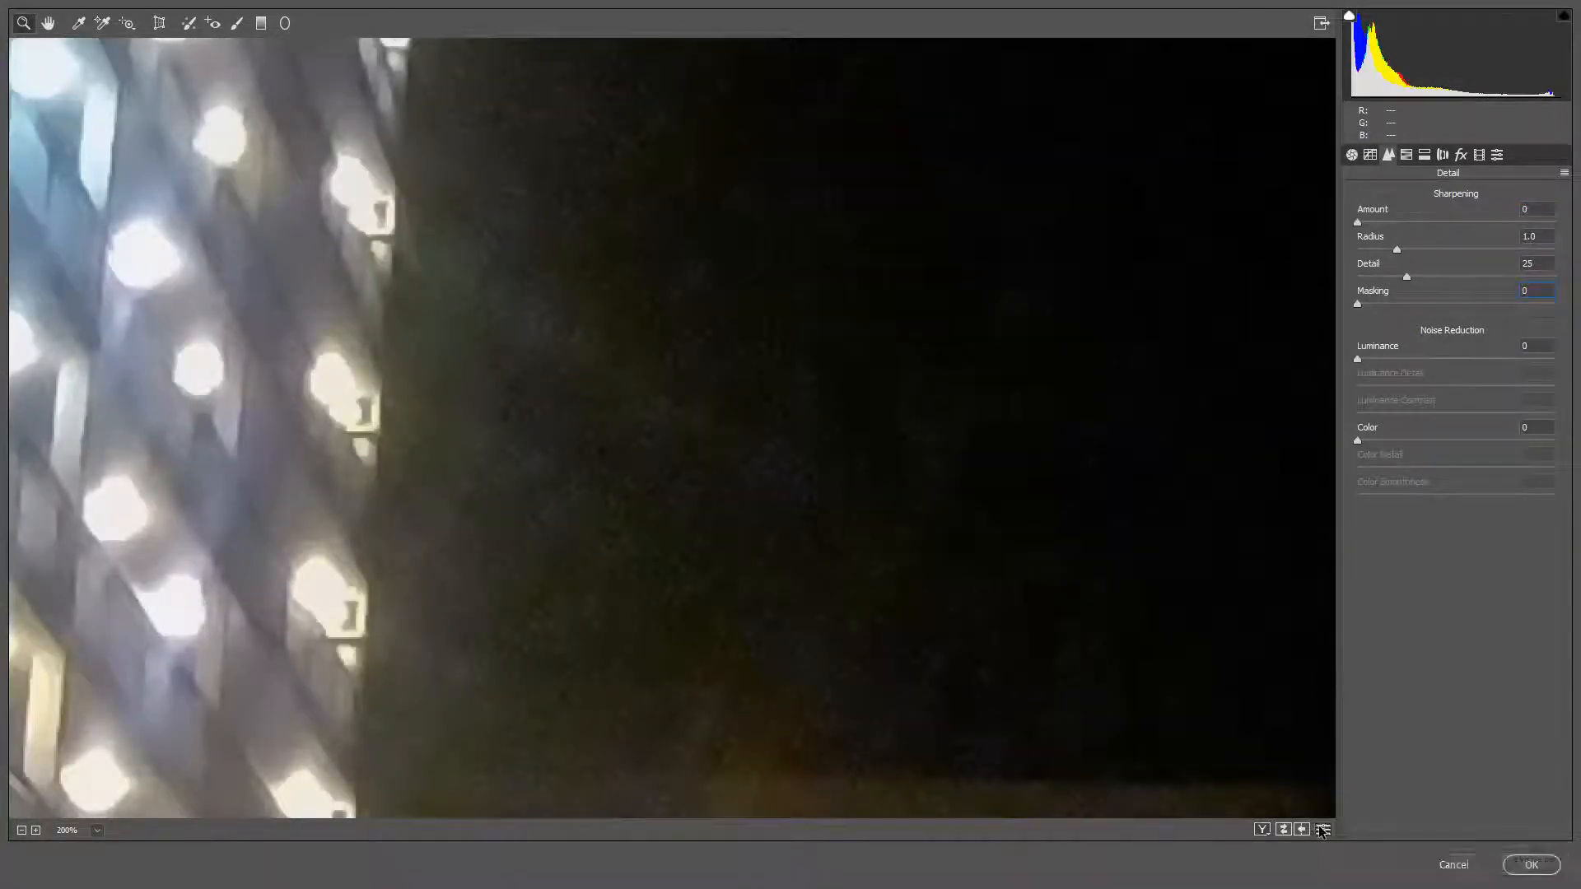
{"action": "left_click", "coordinate": [1322, 830]}
{"action": "left_click", "coordinate": [1322, 830]}
{"action": "left_click", "coordinate": [1322, 830]}
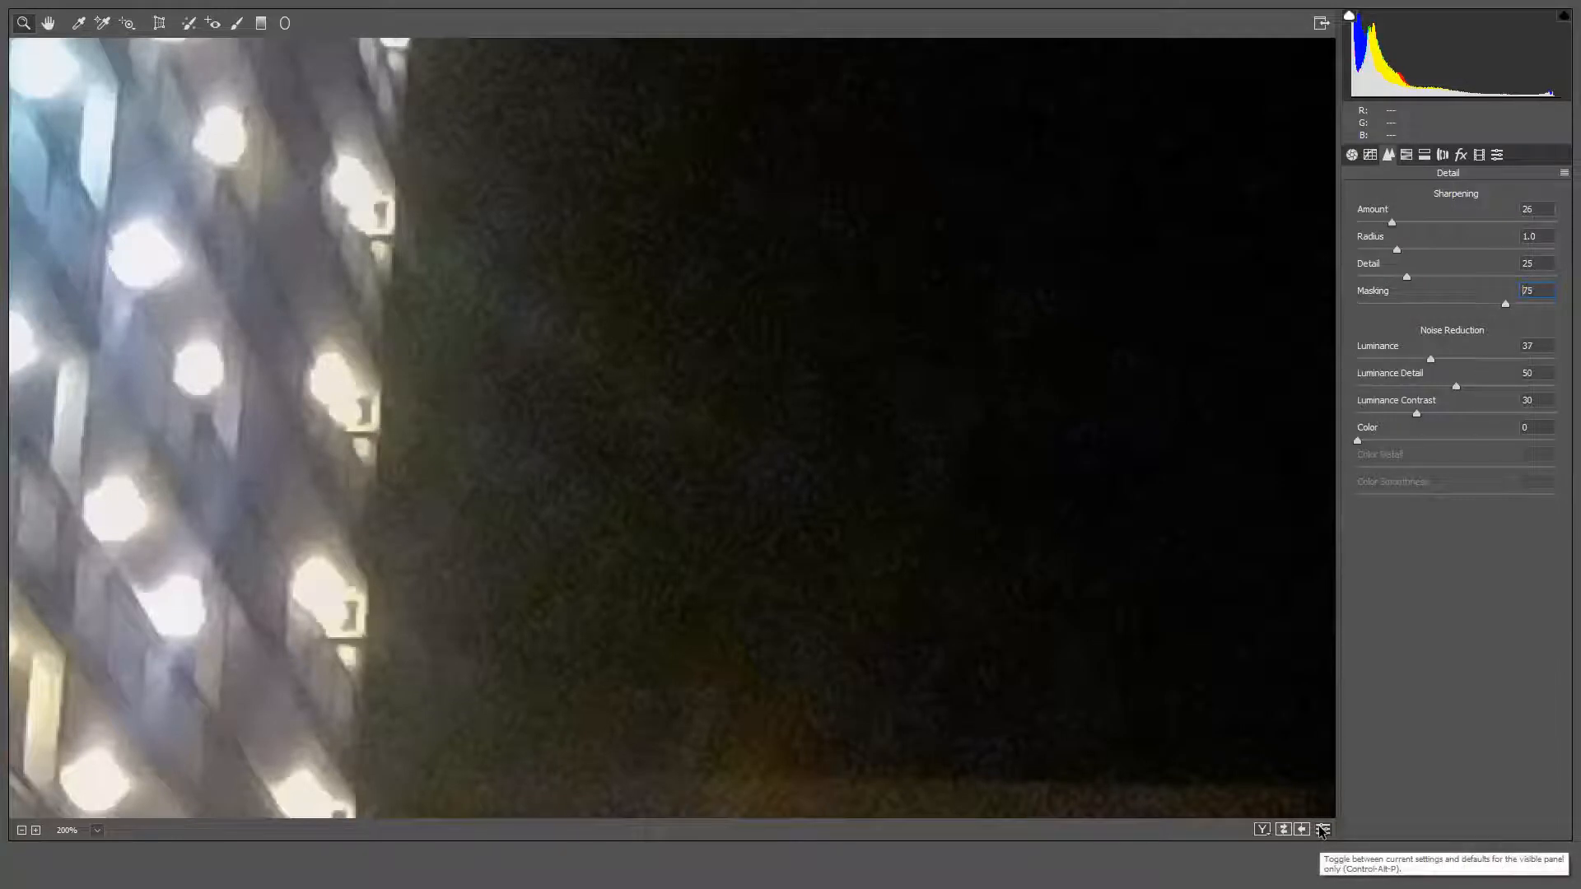
{"action": "left_click", "coordinate": [1534, 870]}
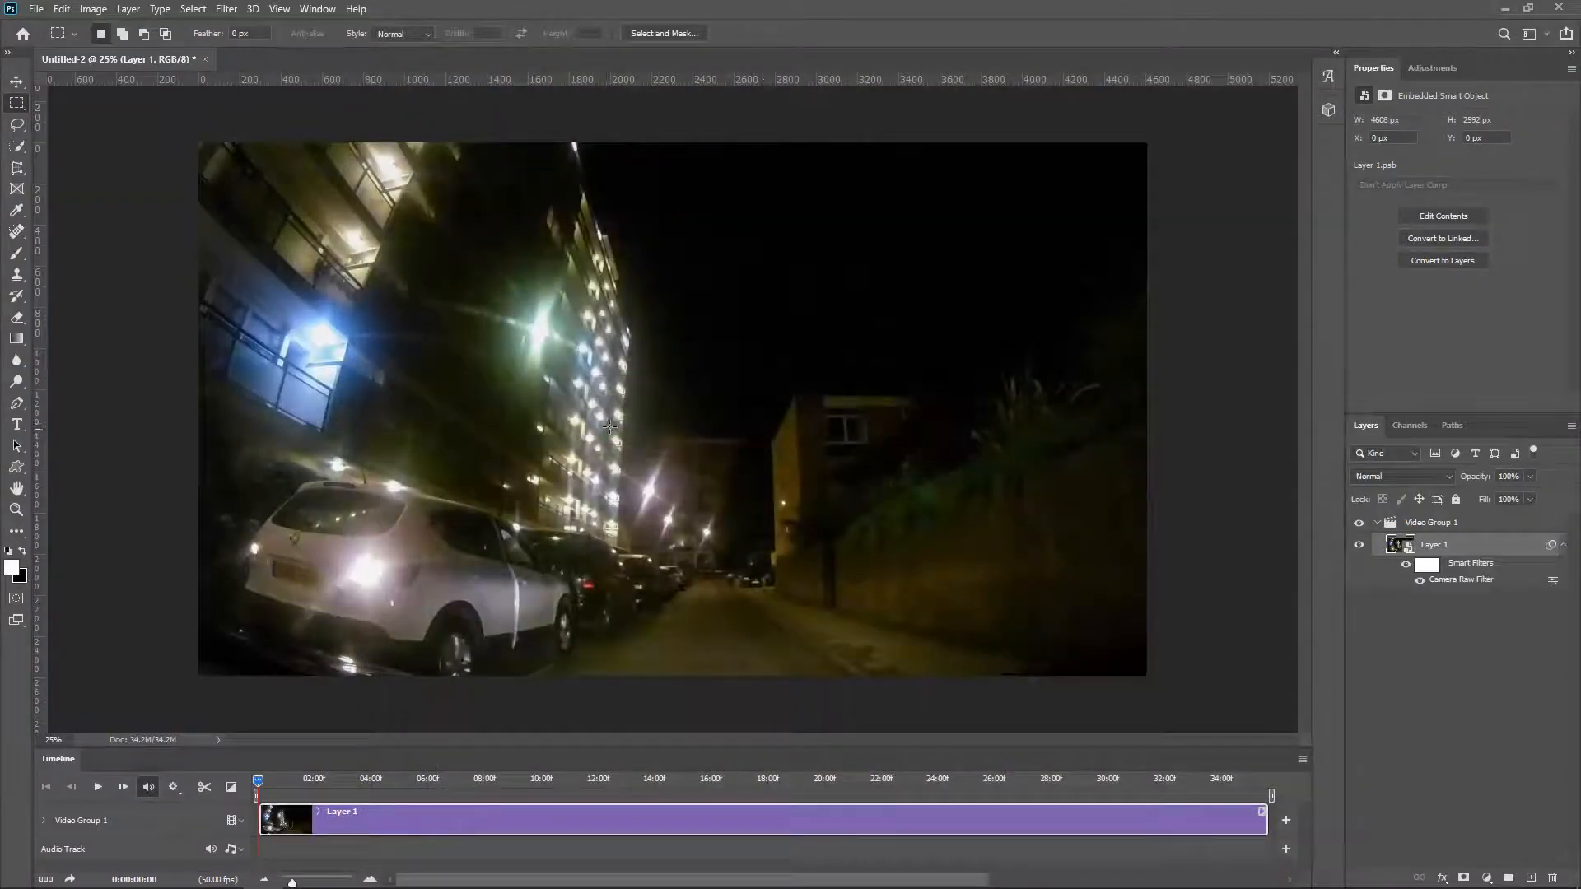
Step: Preview the filtered frames along the first seconds of the timeline and return the playhead to the start
{"action": "left_click_drag", "start_coordinate": [261, 781], "coordinate": [373, 785]}
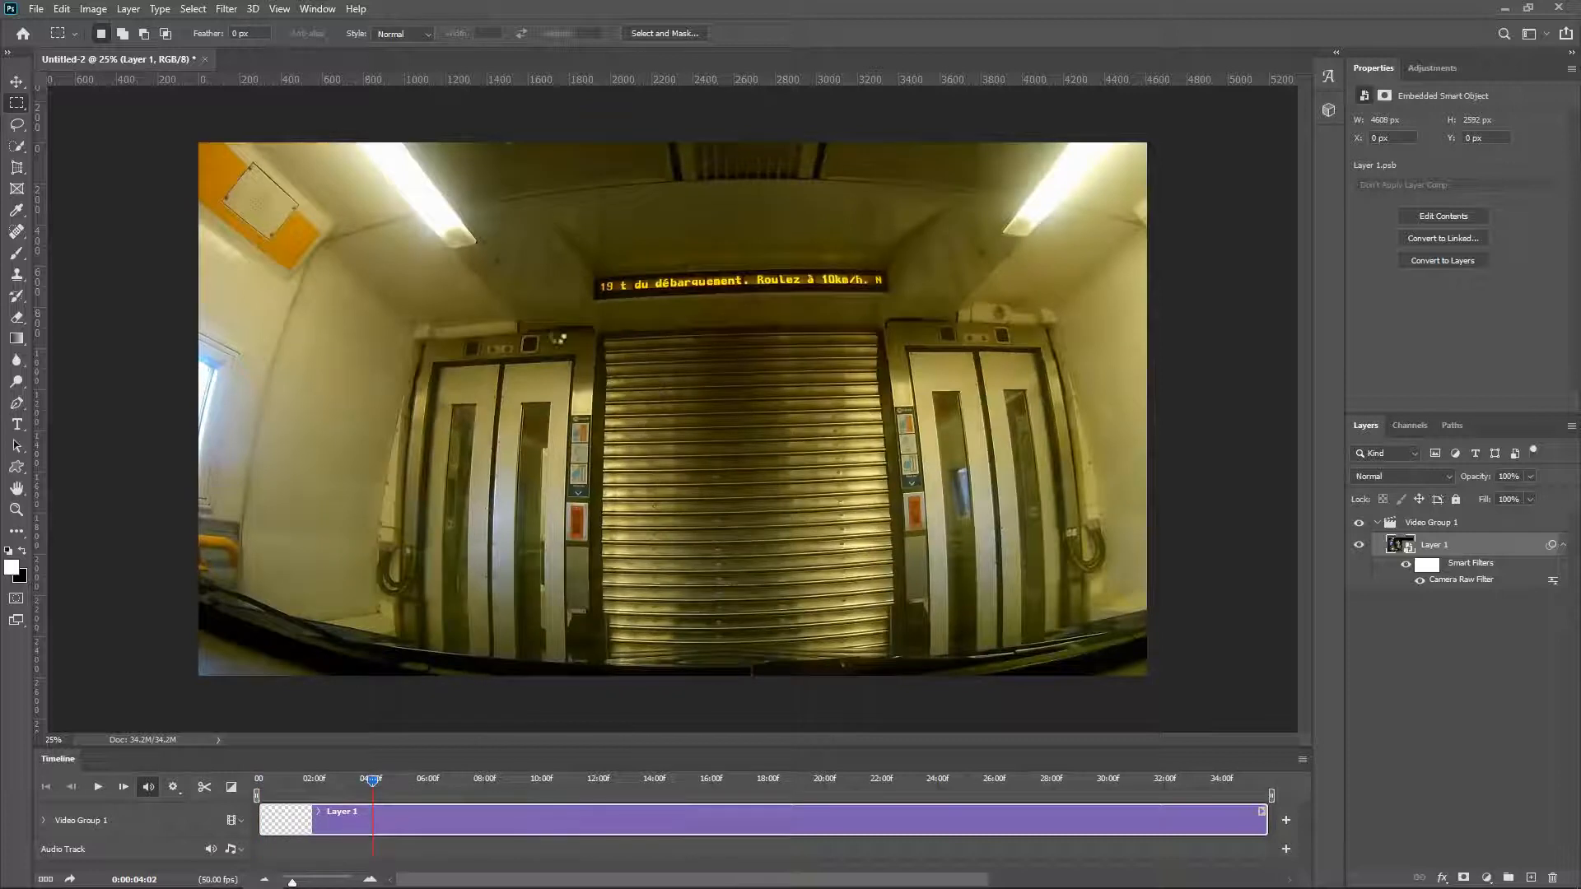
{"action": "left_click_drag", "start_coordinate": [373, 780], "coordinate": [440, 780]}
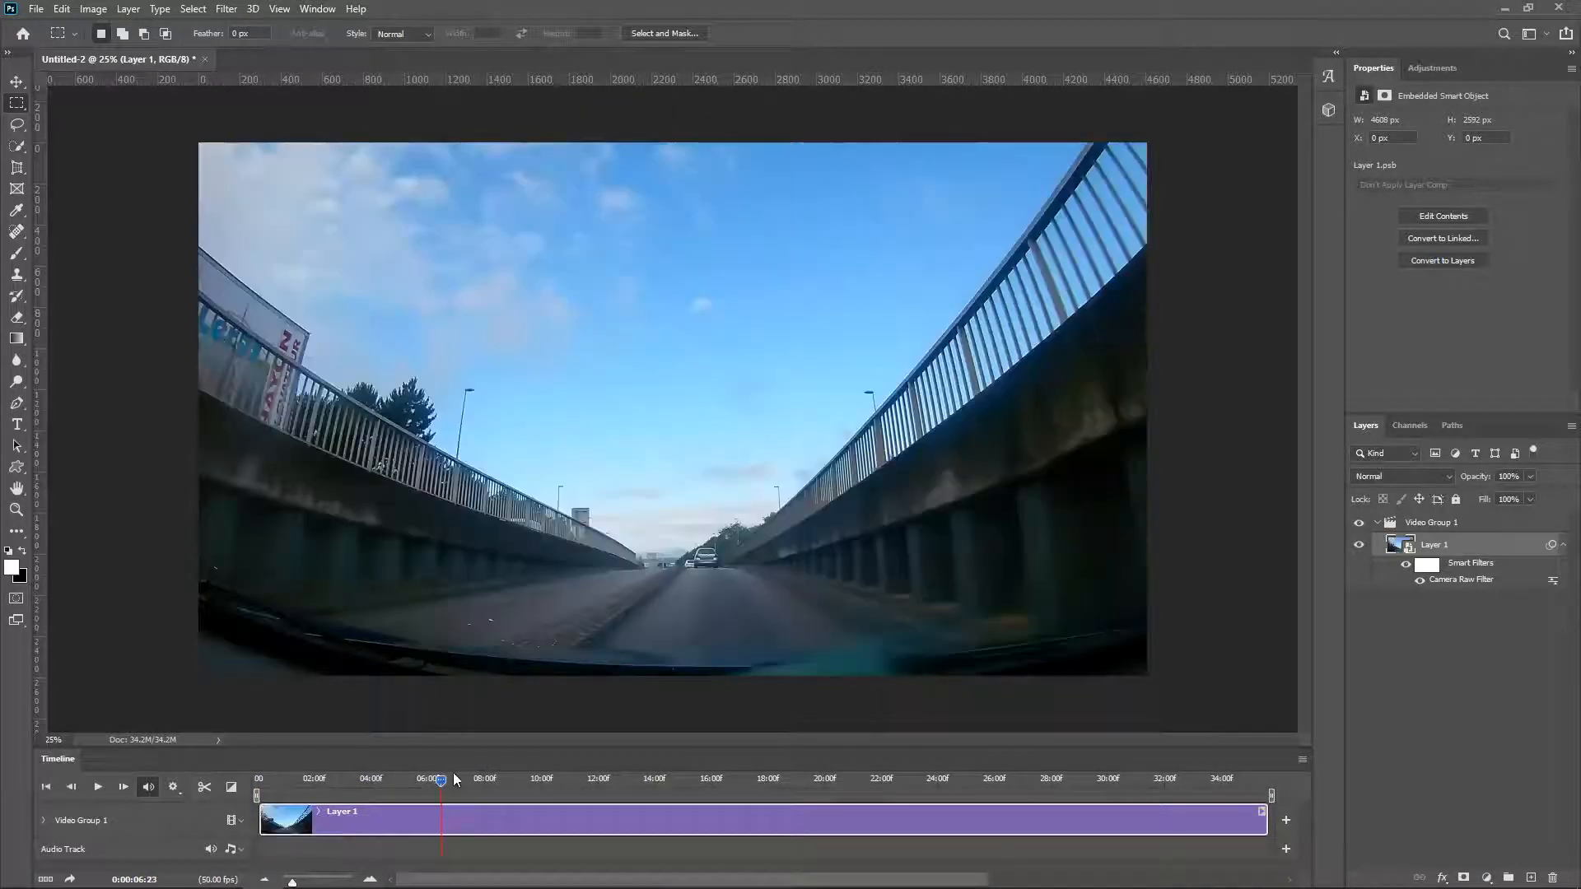
{"action": "left_click", "coordinate": [257, 782]}
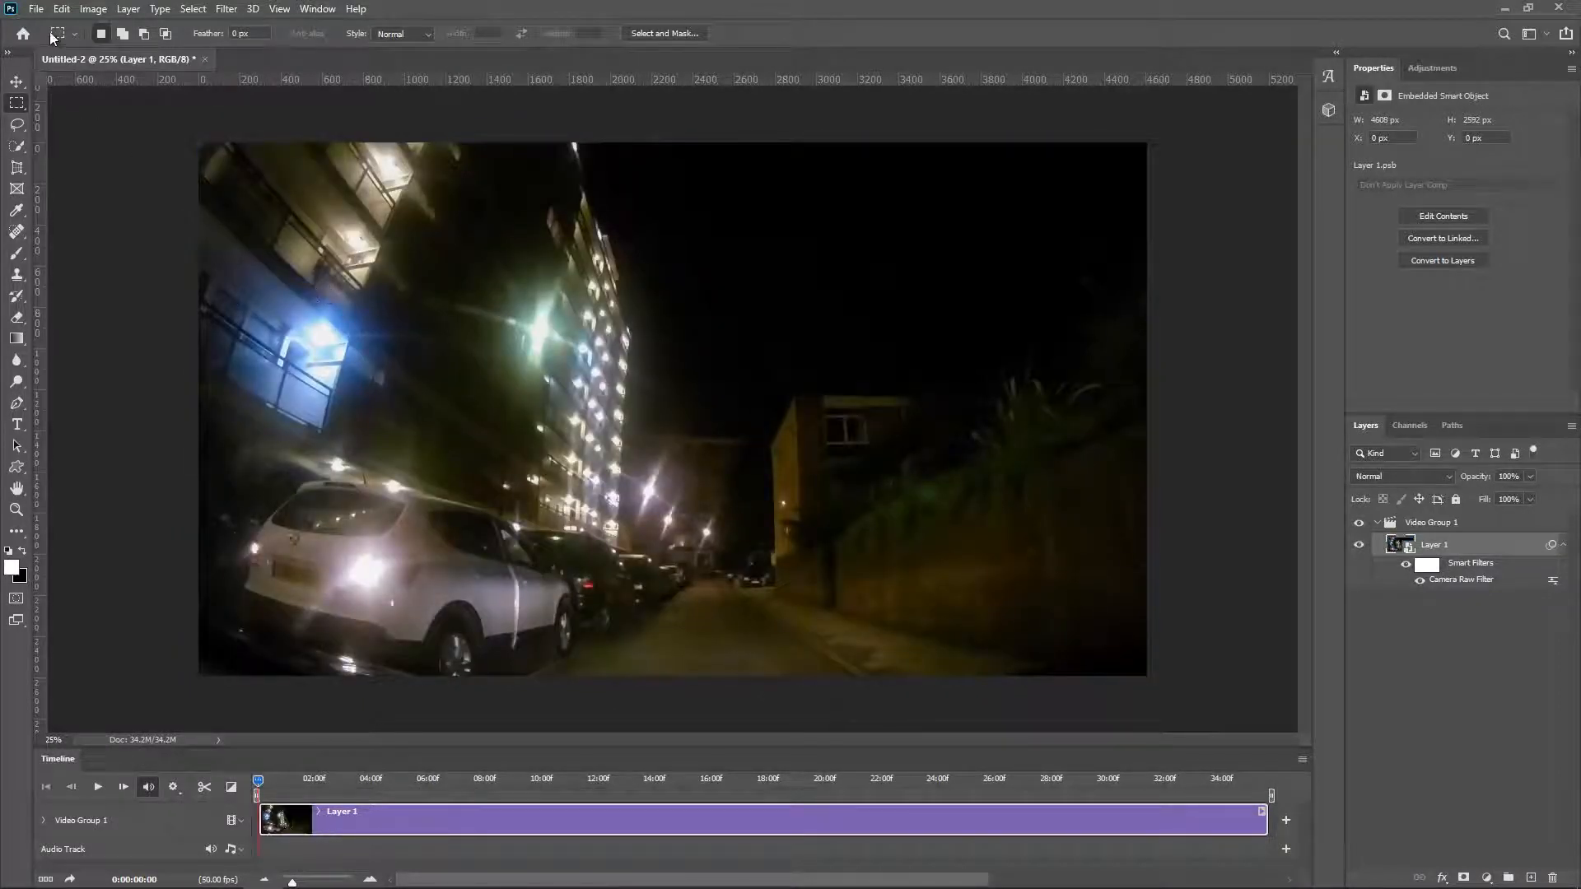
Step: Name the video export "London to Portugal" and try to render it at the custom 4096 x 2304 size
{"action": "left_click", "coordinate": [37, 9]}
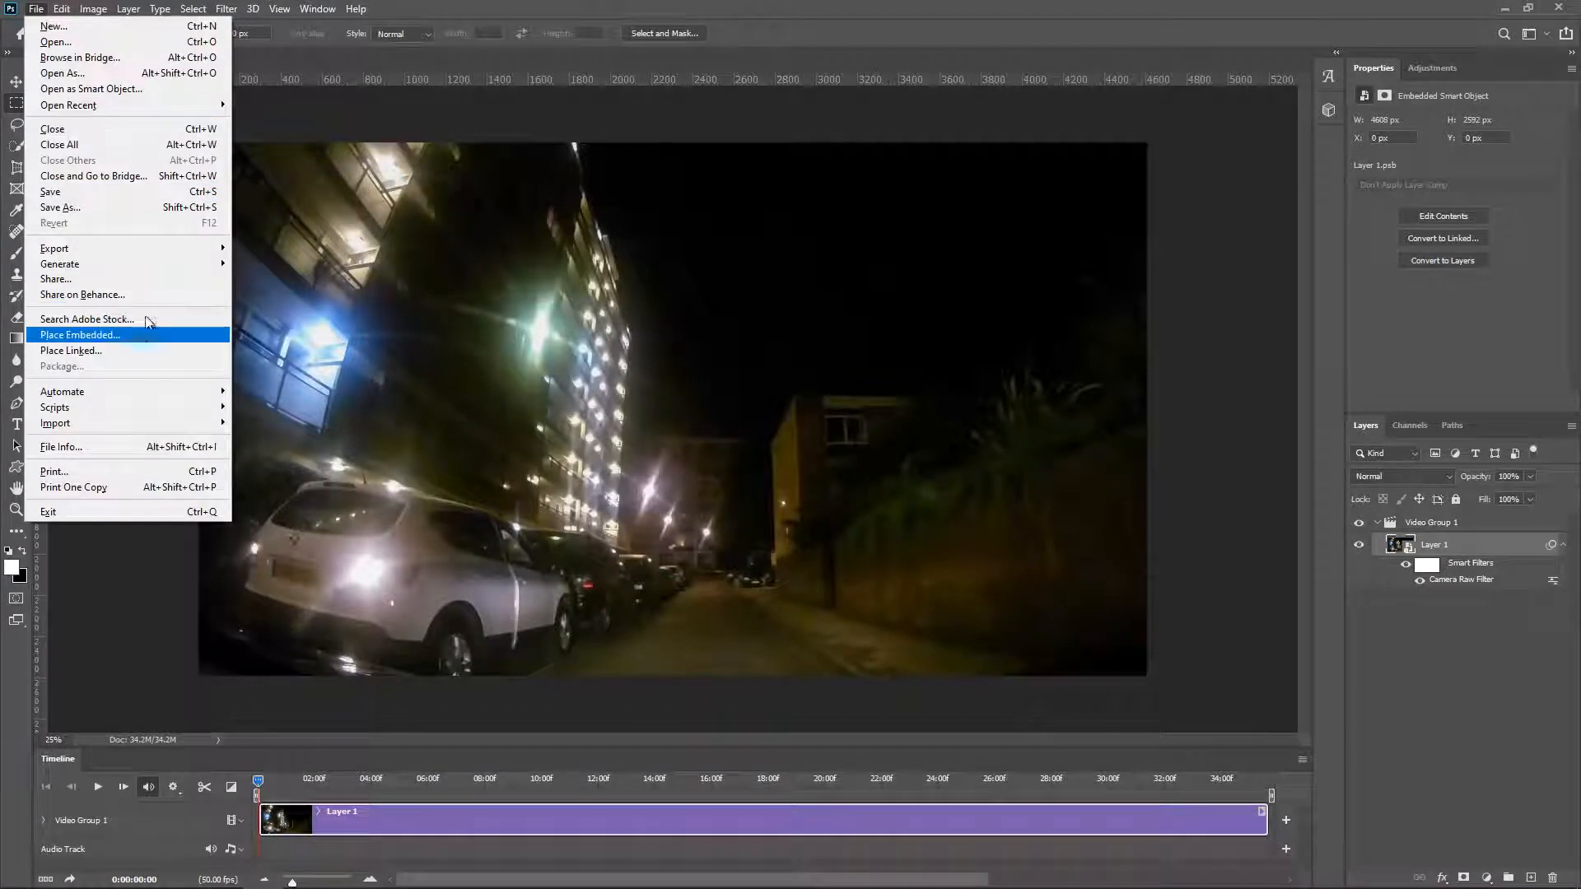
{"action": "mouse_move", "coordinate": [116, 249]}
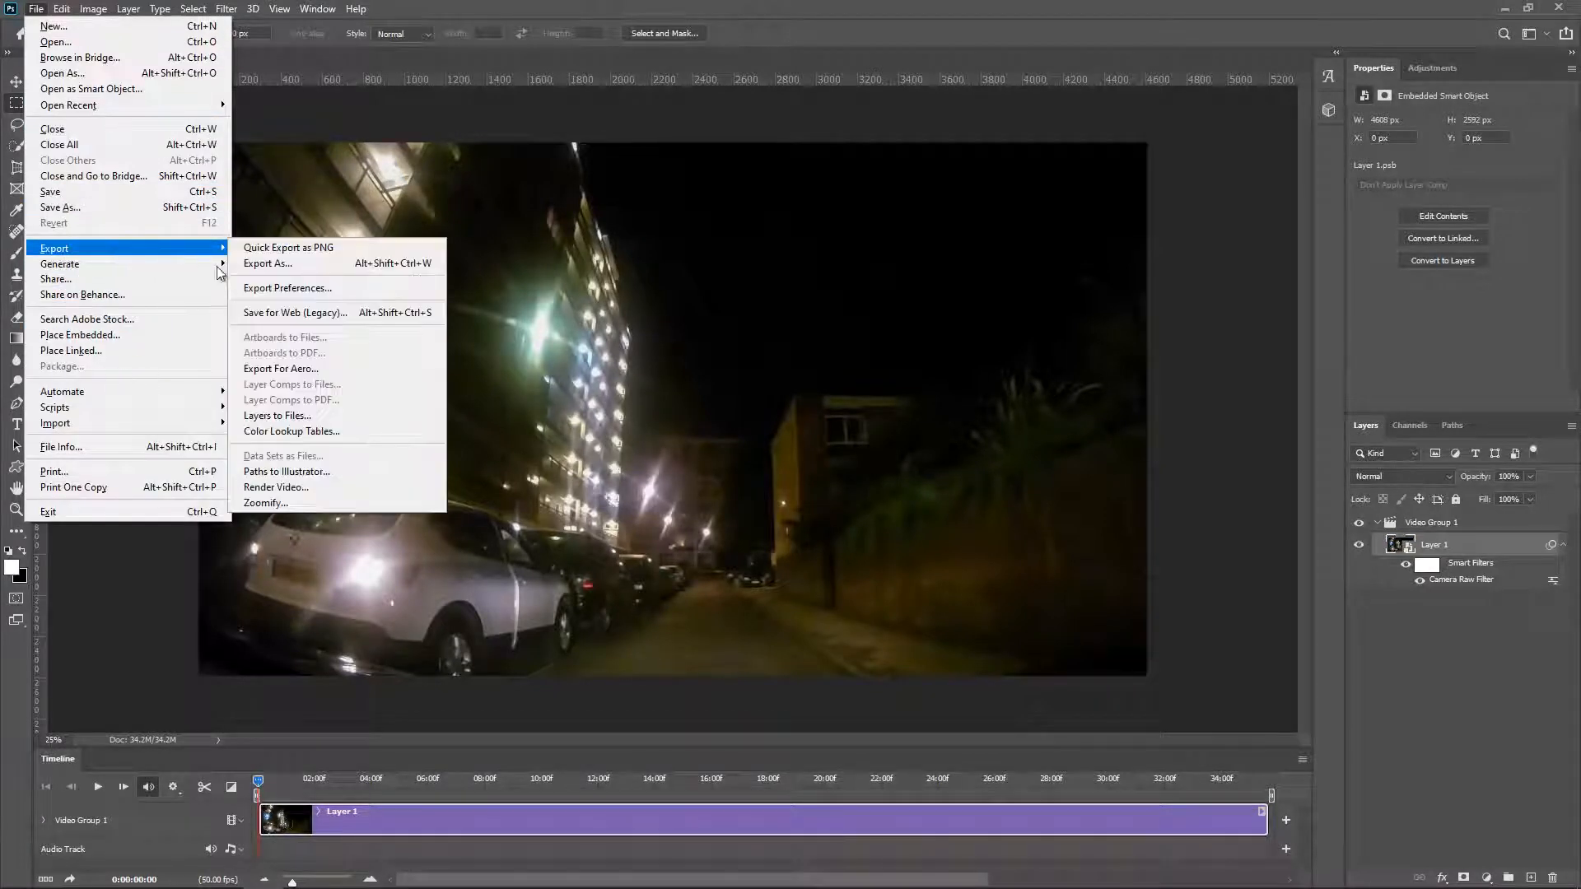
{"action": "left_click", "coordinate": [319, 487]}
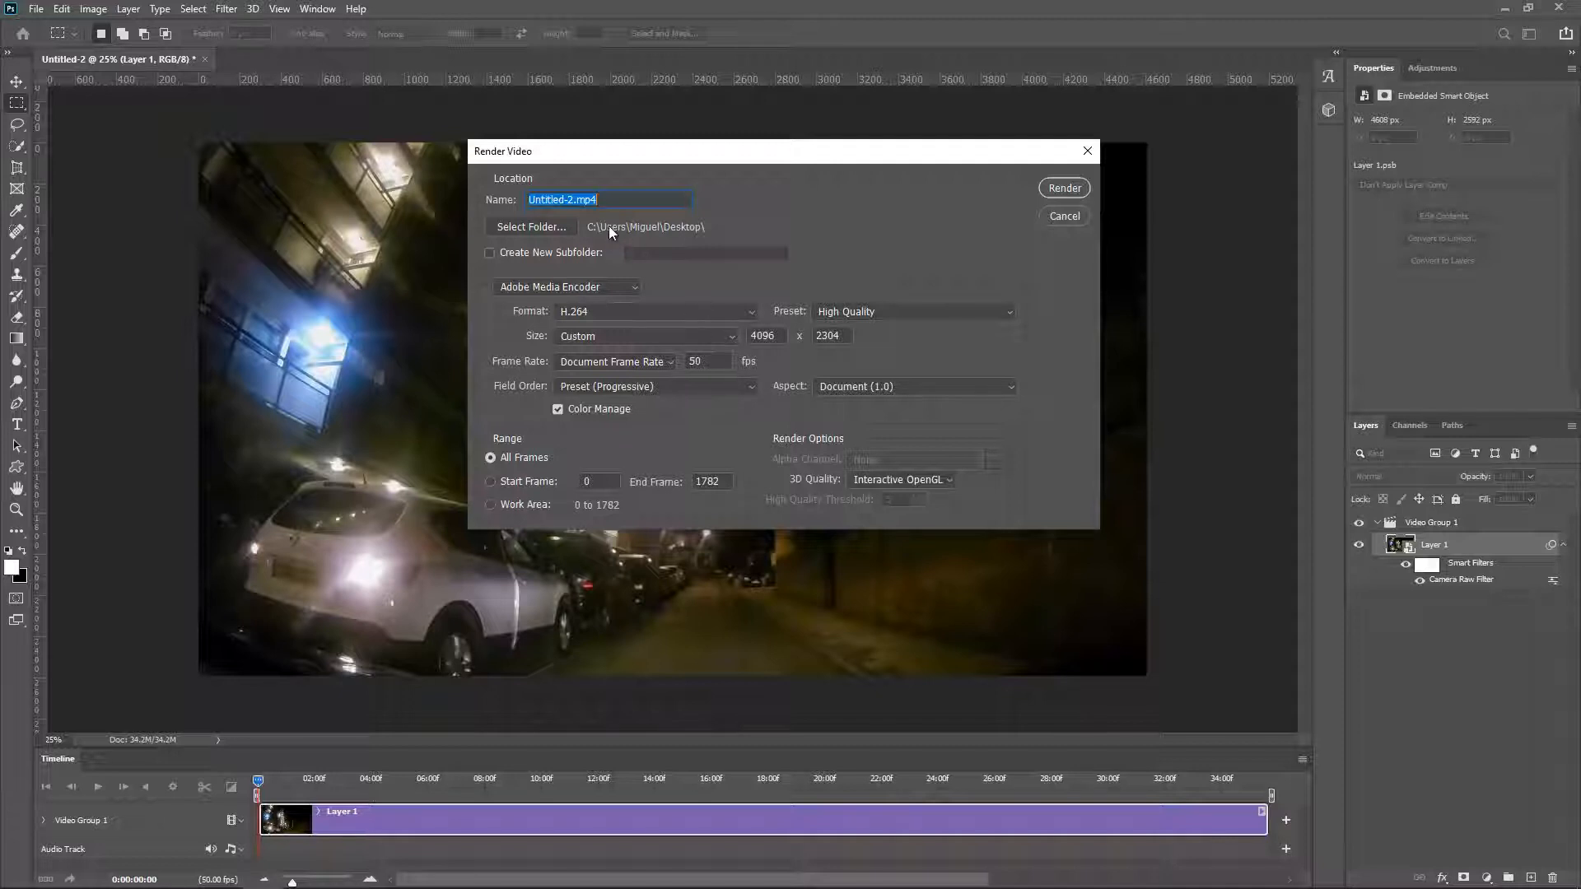
{"action": "type", "text": "London to Portugal"}
{"action": "left_click", "coordinate": [1061, 189]}
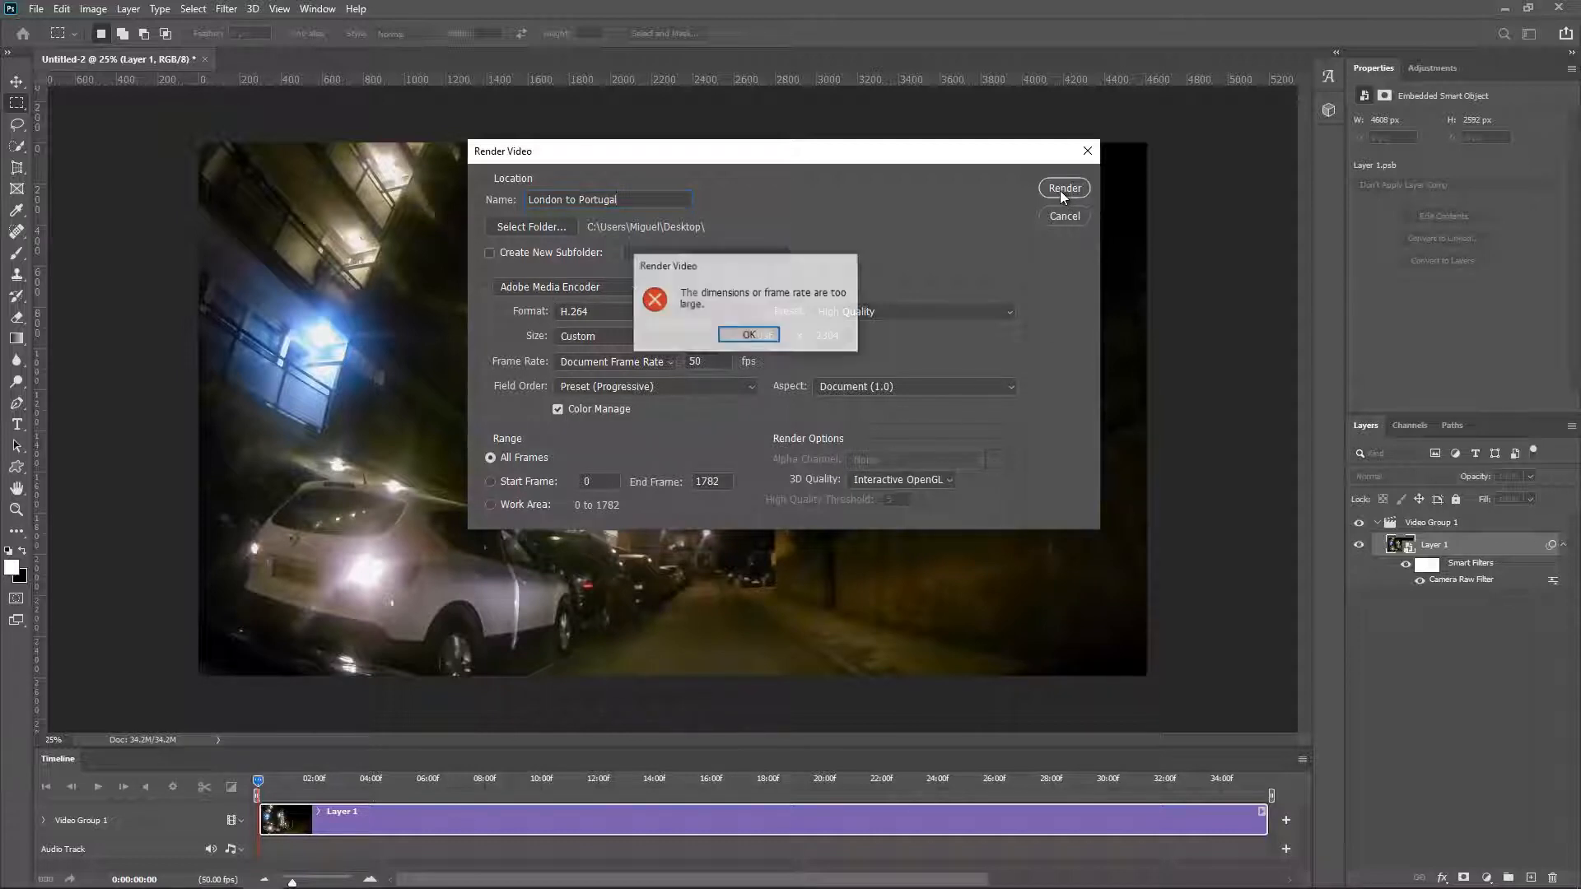
{"action": "left_click", "coordinate": [778, 331]}
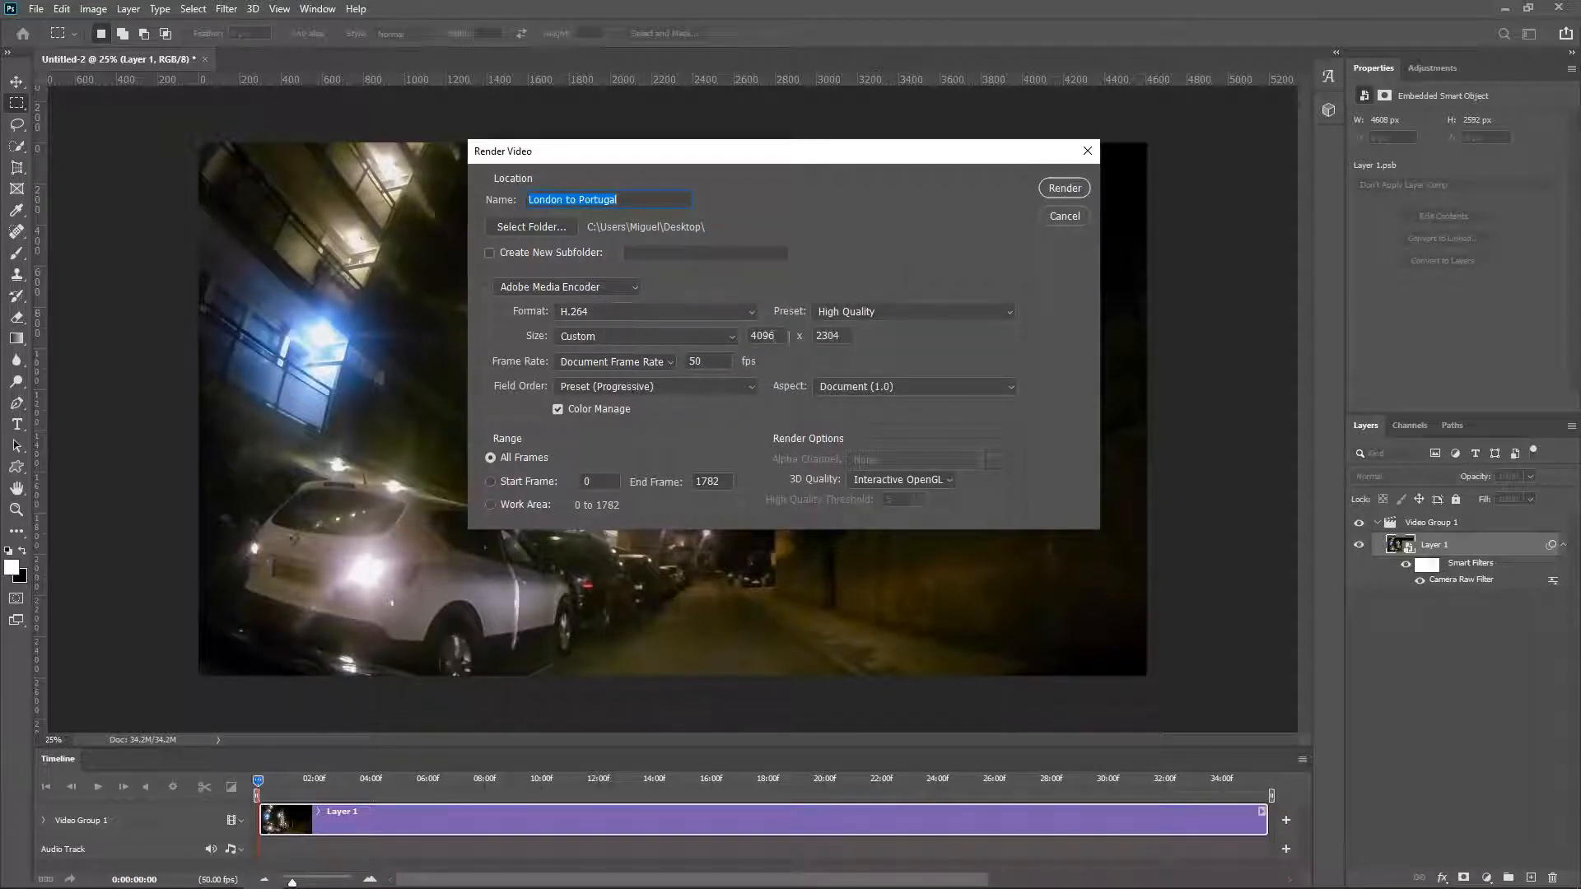
Step: Change the export size to HDV 1080p and render the video
{"action": "left_click", "coordinate": [728, 338]}
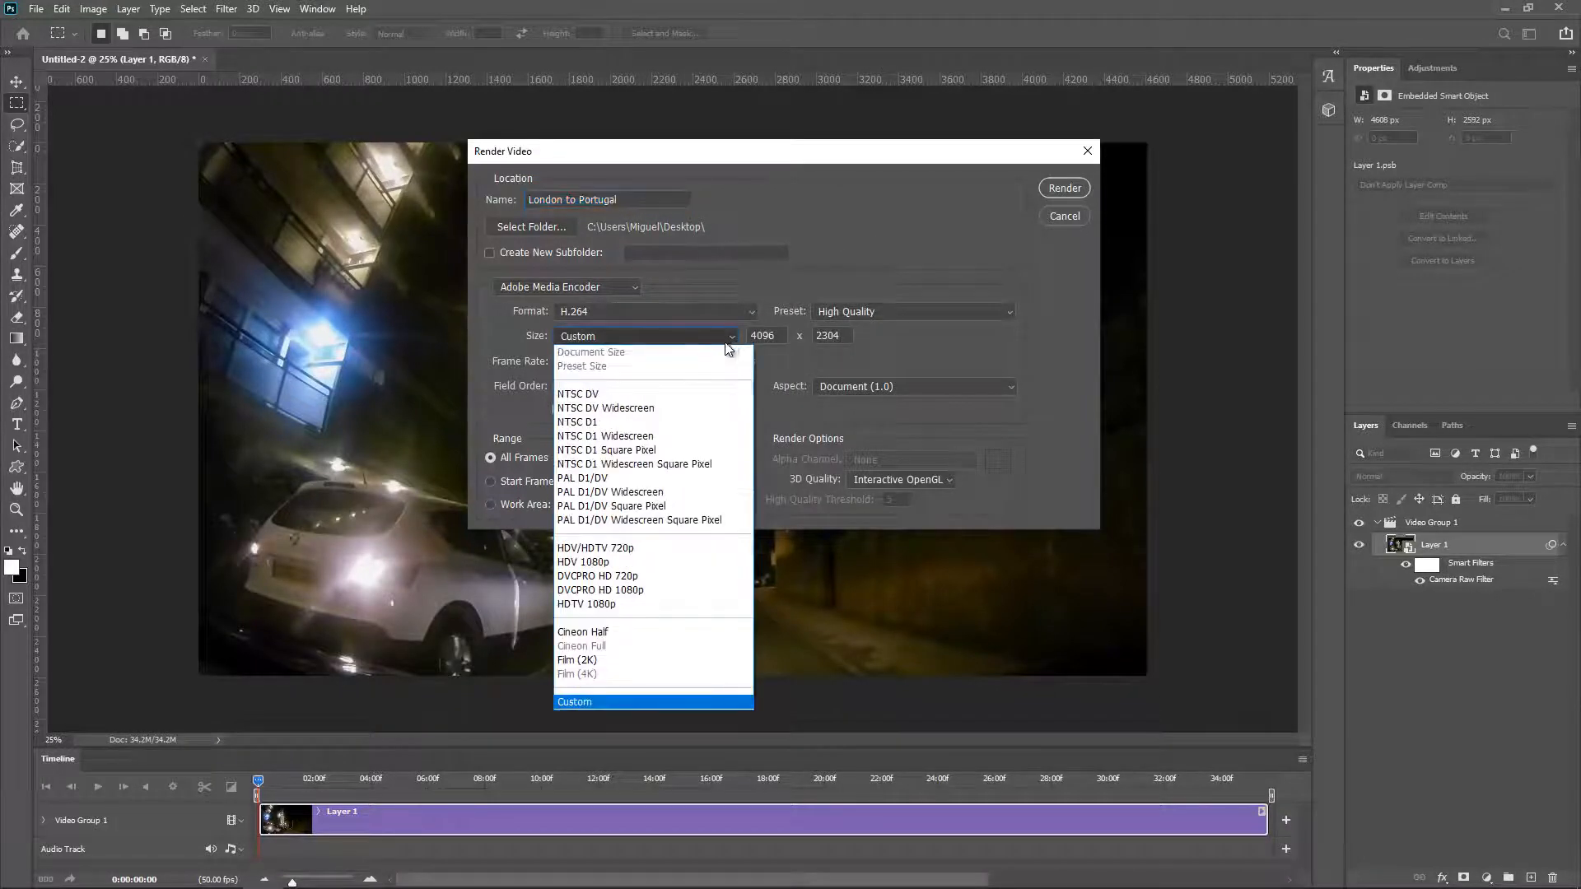
{"action": "left_click", "coordinate": [616, 562]}
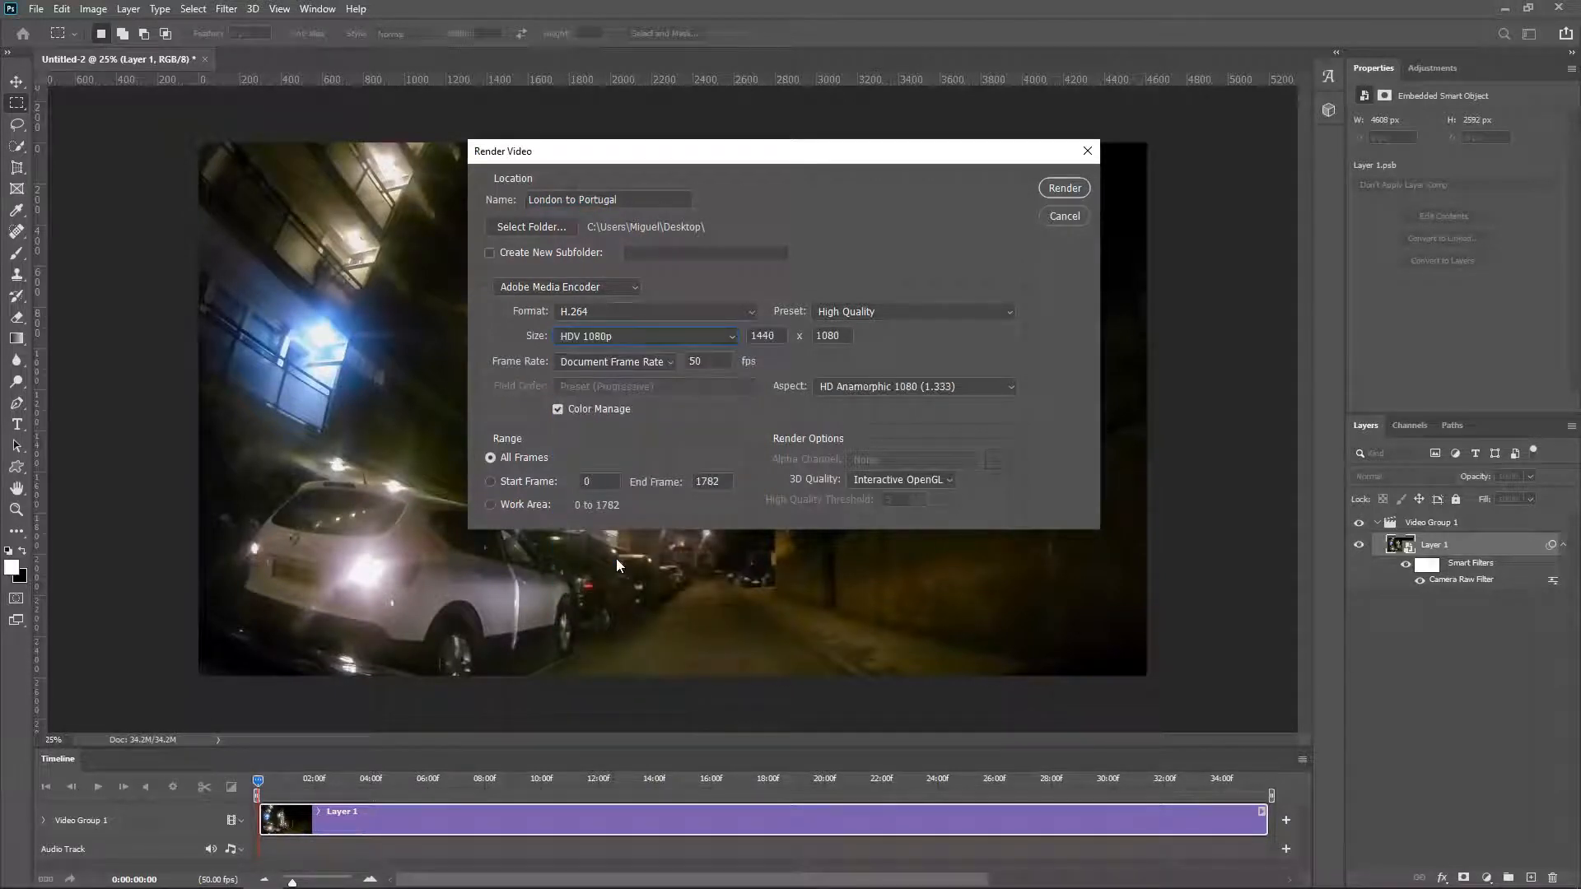
{"action": "left_click", "coordinate": [1063, 187]}
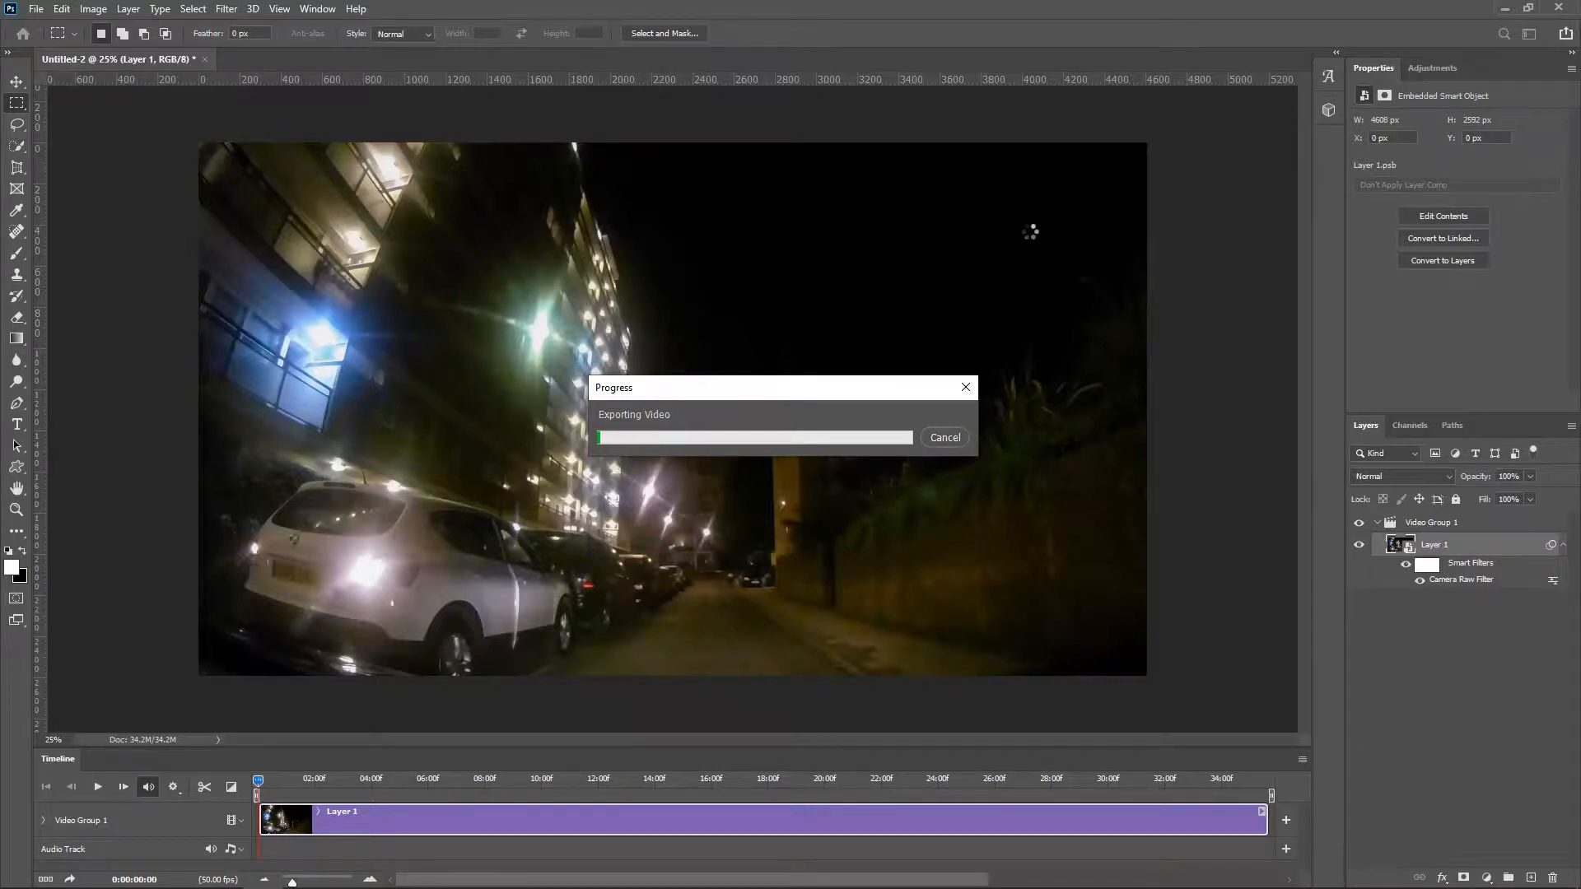
Step: Switch to the desktop and open the exported London to Portugal video for playback
{"action": "left_click", "coordinate": [1503, 9]}
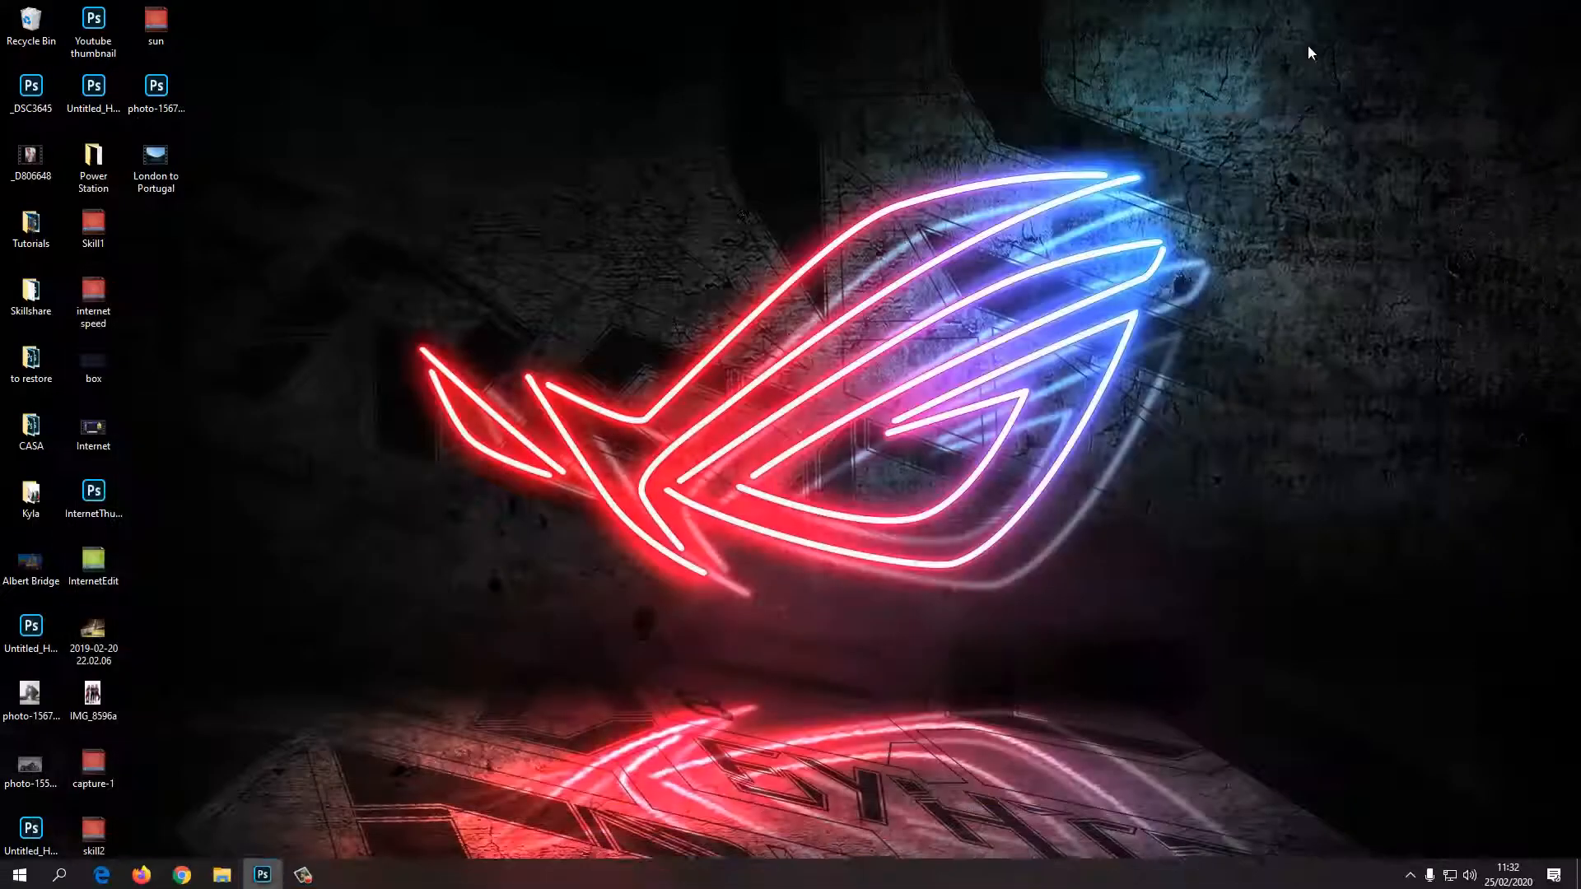
{"action": "double_click", "coordinate": [157, 171]}
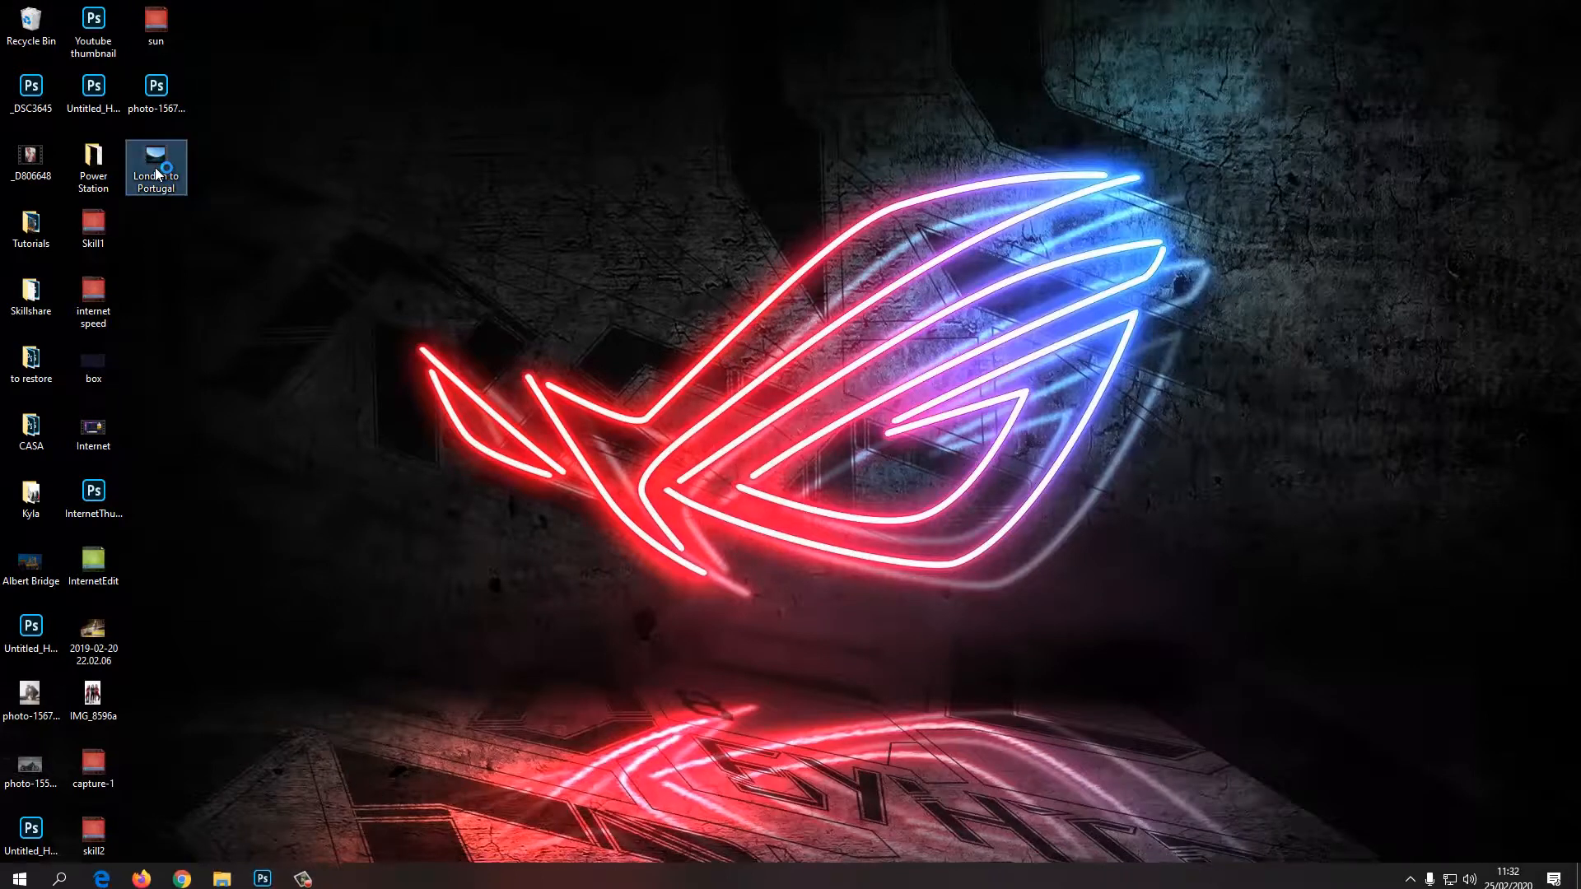